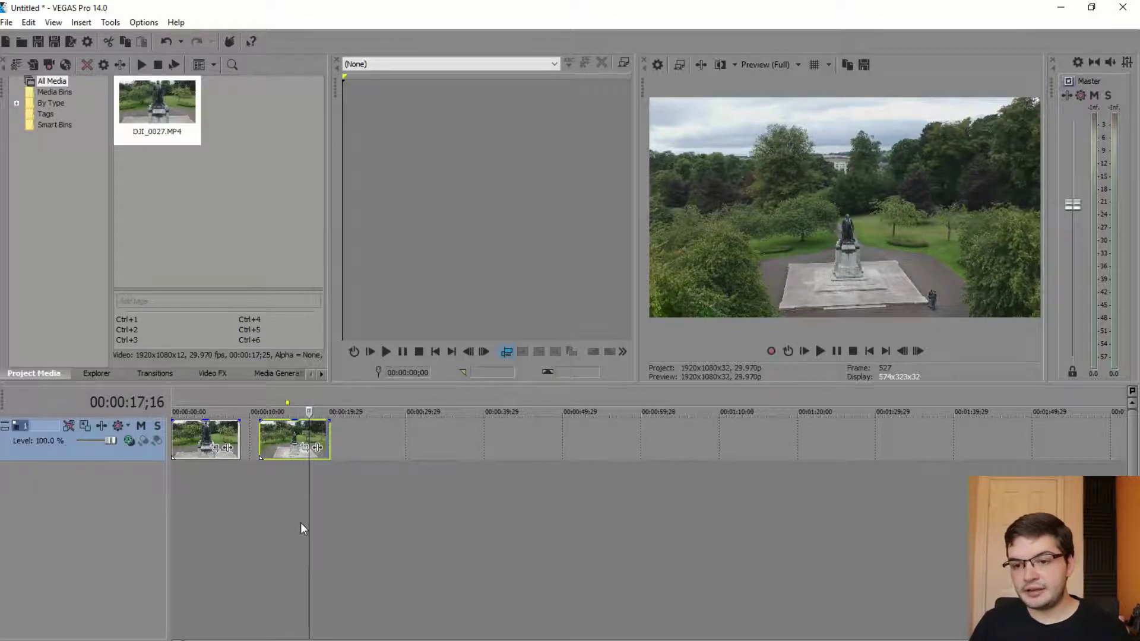
left_click(294, 479)
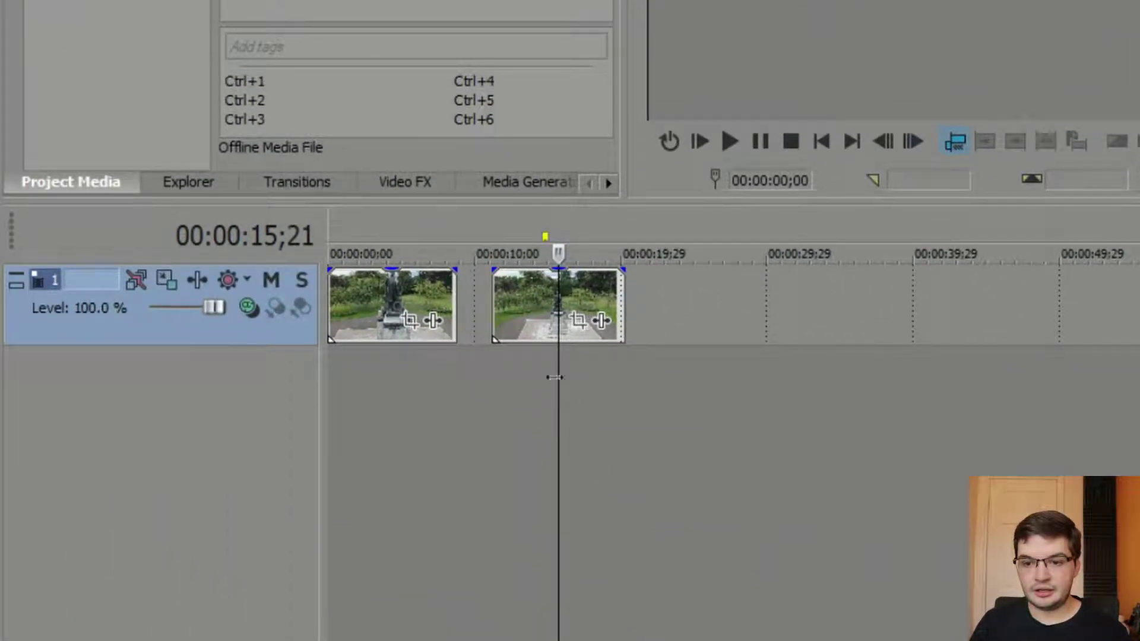
Split the second clip at the playhead with S and select its left piece
left_click(556, 296)
key("s")
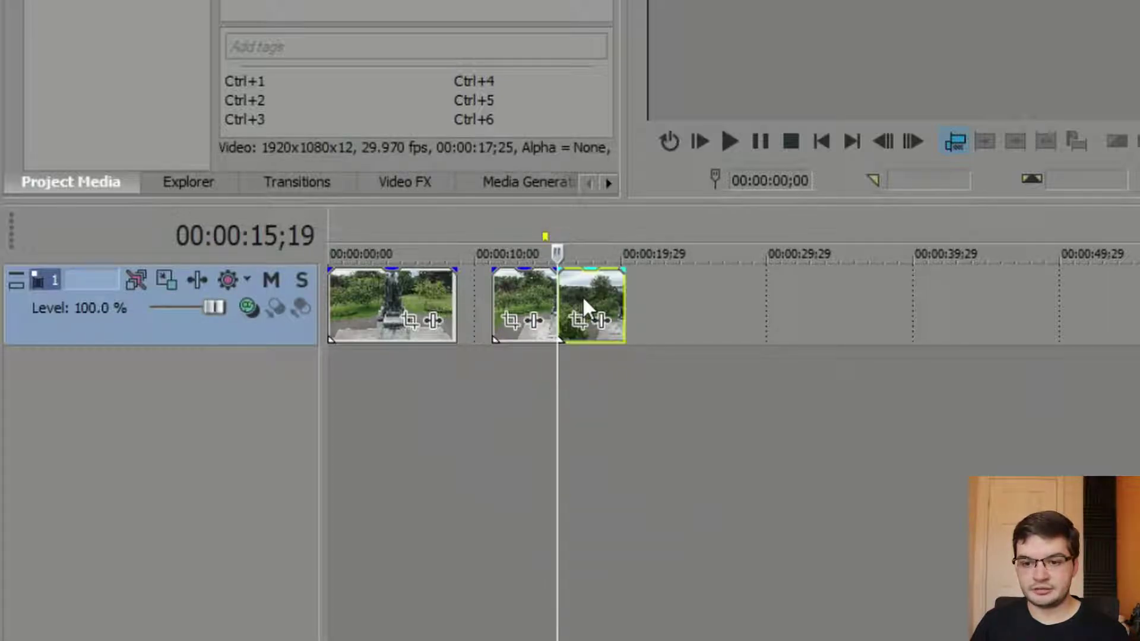
left_click(508, 286)
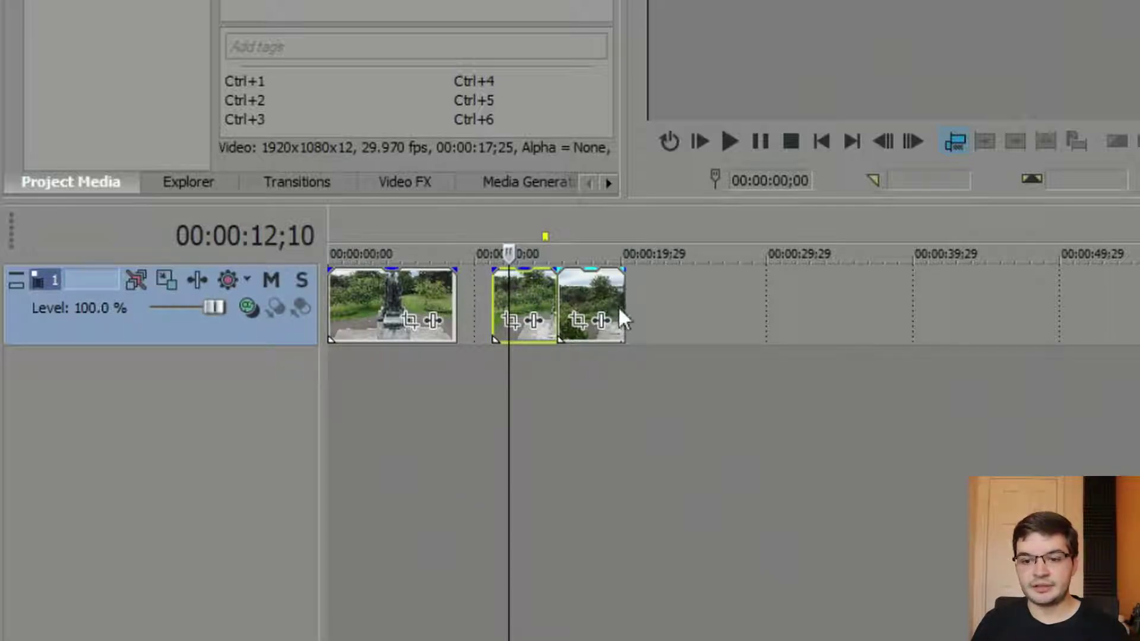
Move the last clip right, delete the middle clip with Auto Ripple, then undo the deletion
left_click_drag(586, 297, 654, 299)
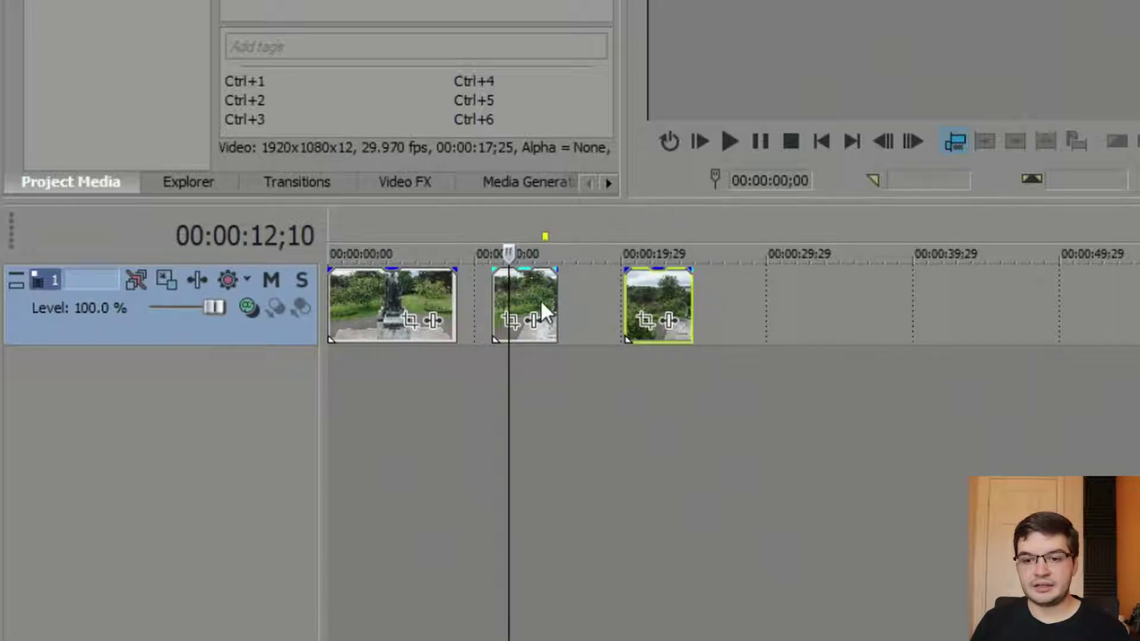
left_click(536, 289)
key("Delete")
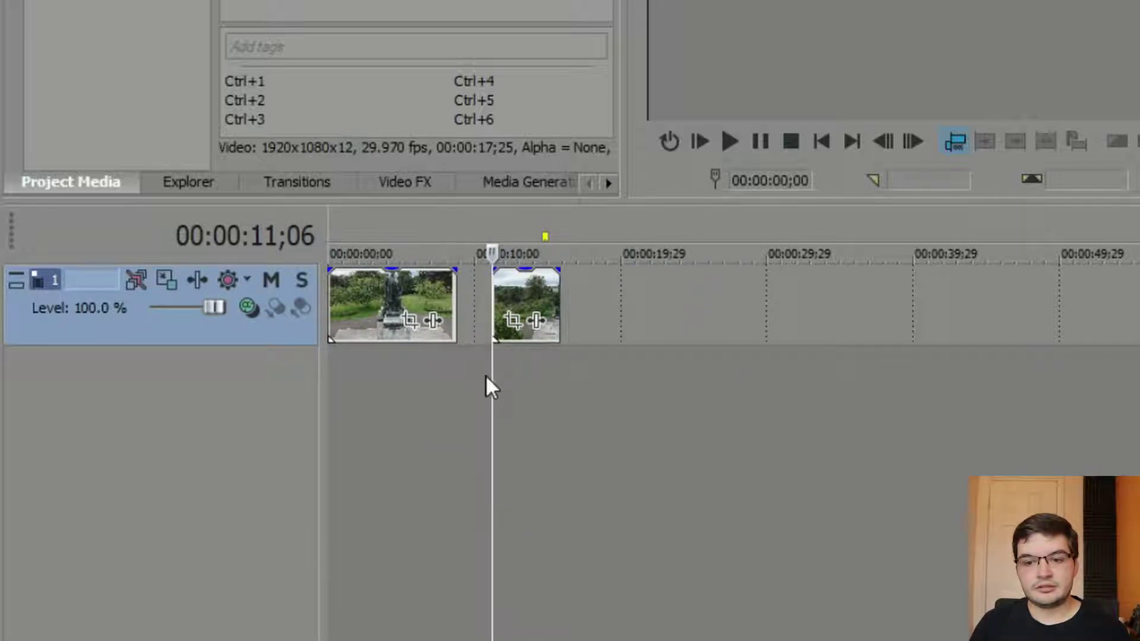
left_click(466, 387)
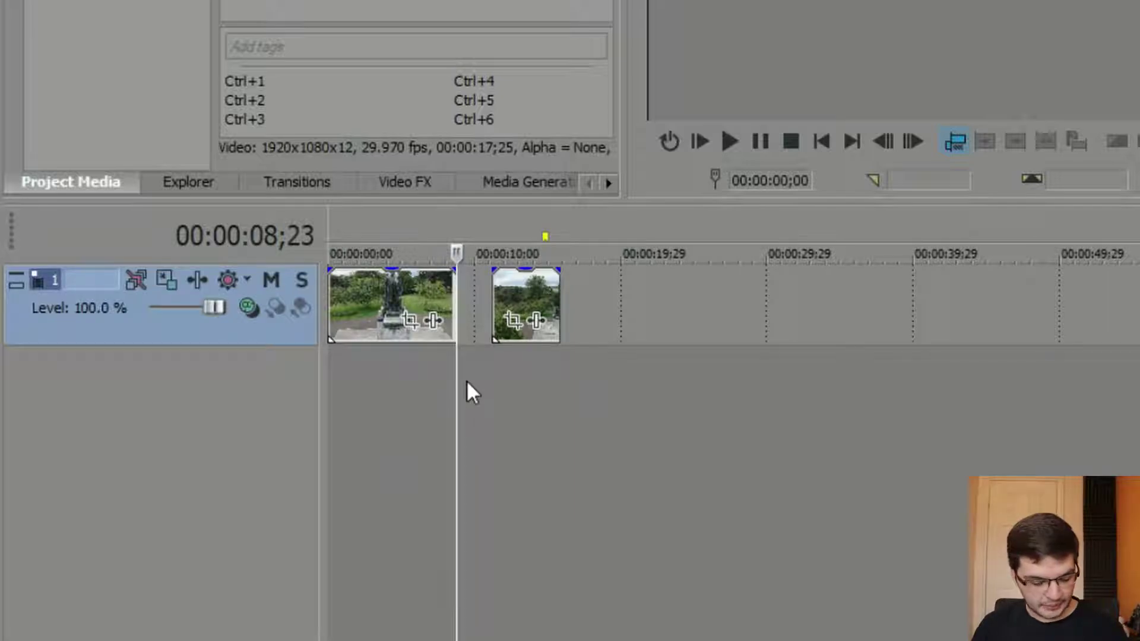
key("ctrl+z")
Delete the middle clip again, undo to compare, and delete it once more
left_click(438, 405)
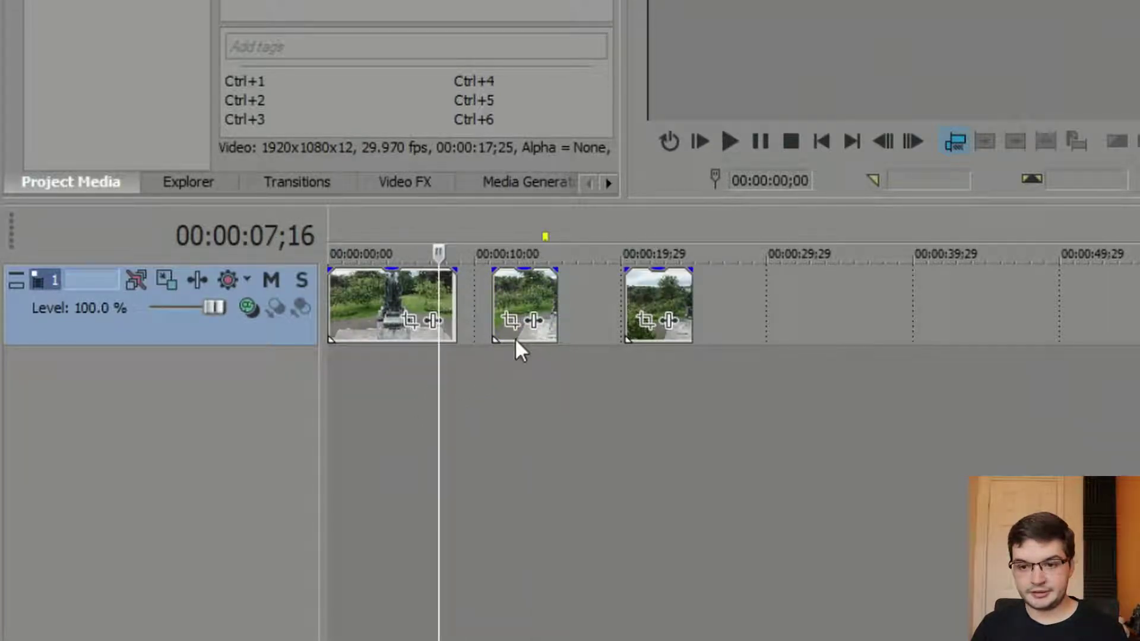
left_click(509, 299)
key("Delete")
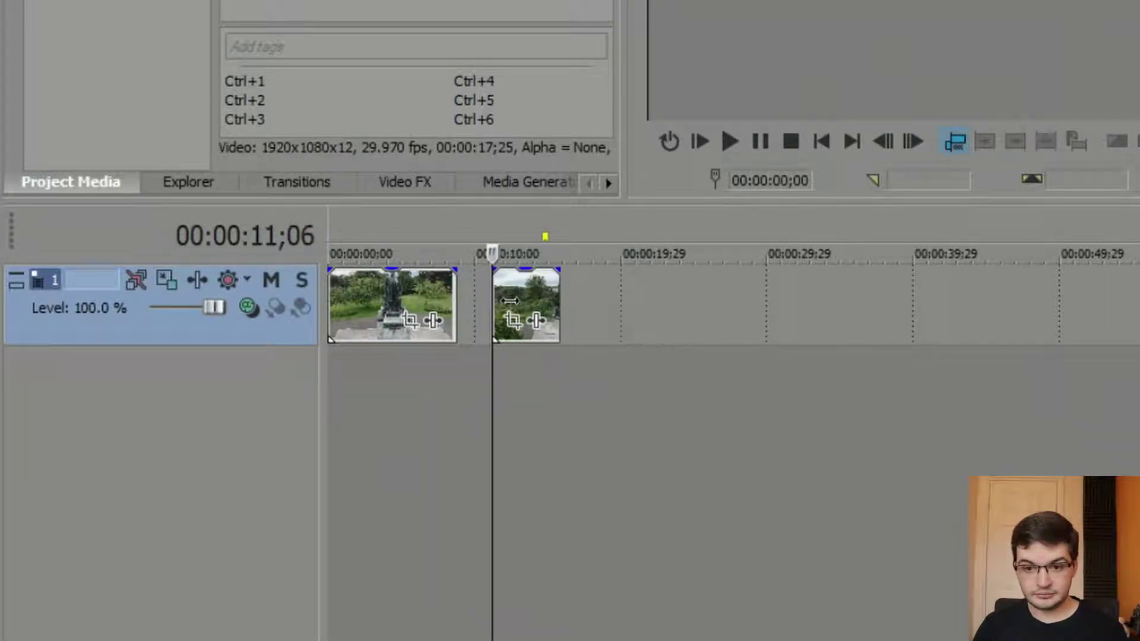
key("ctrl+z")
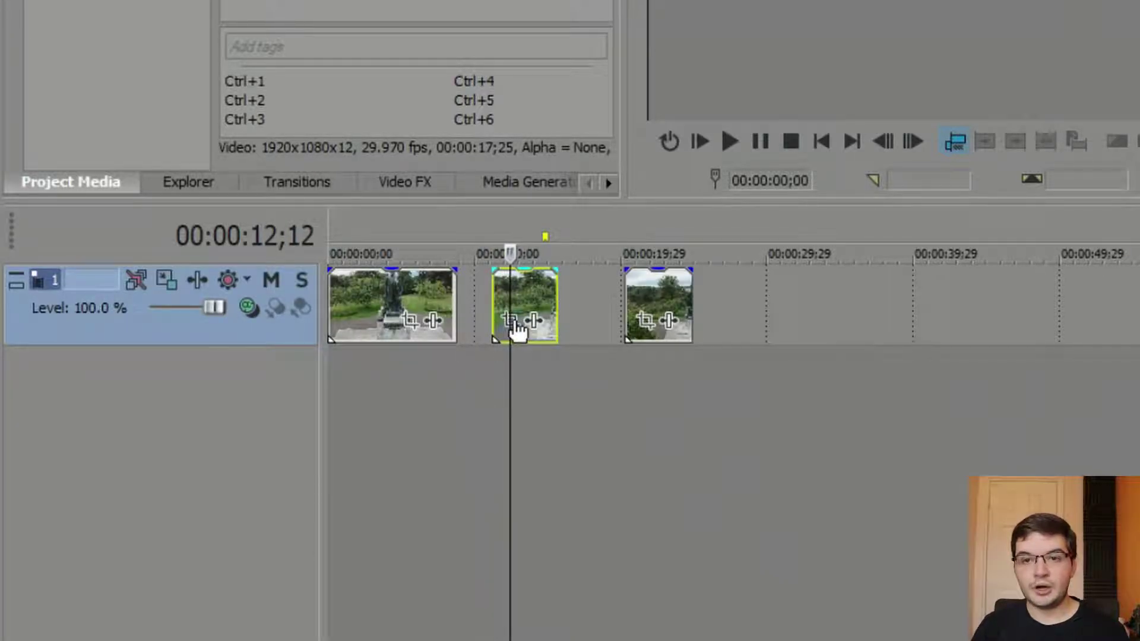
key("Delete")
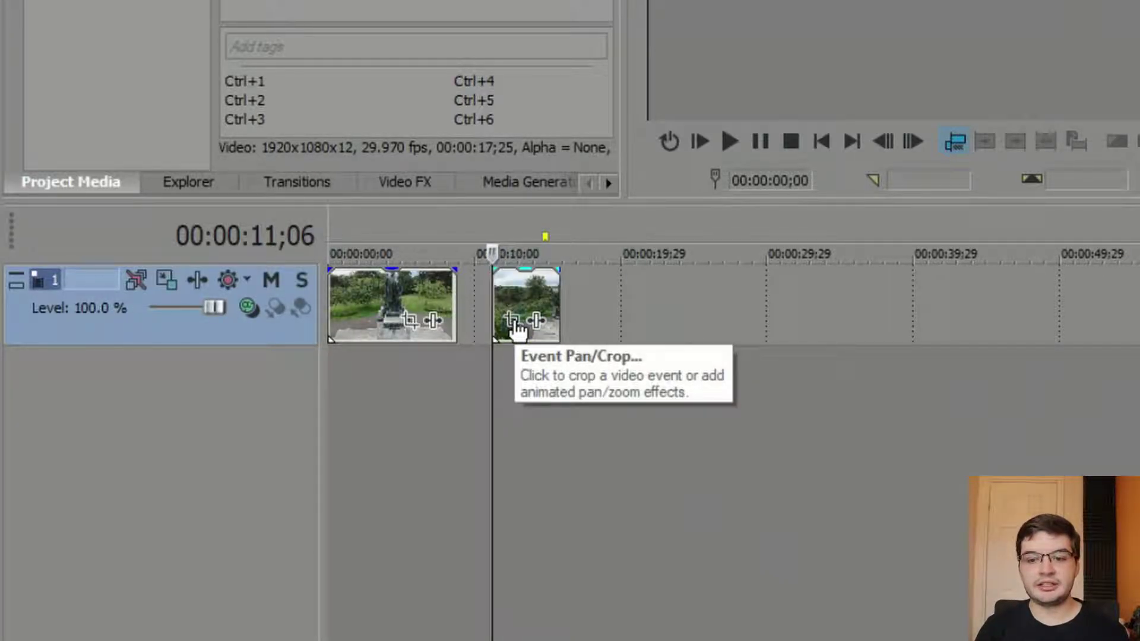
Drag the middle clip right so the last clip moves along with it
left_click(423, 410)
left_click(530, 295)
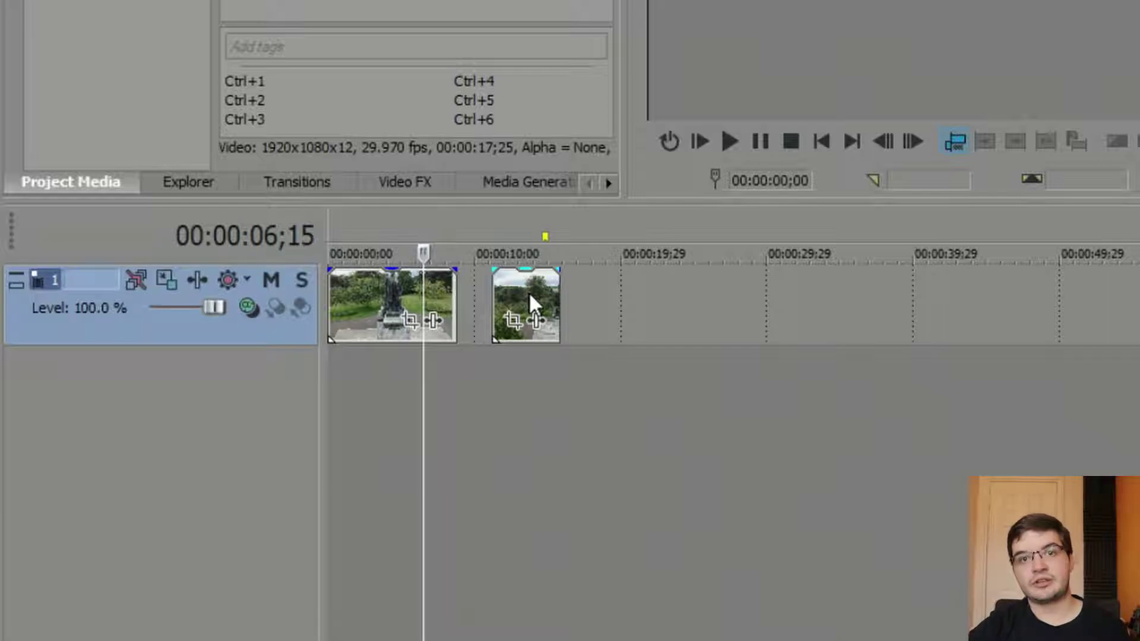
left_click_drag(546, 279, 701, 282)
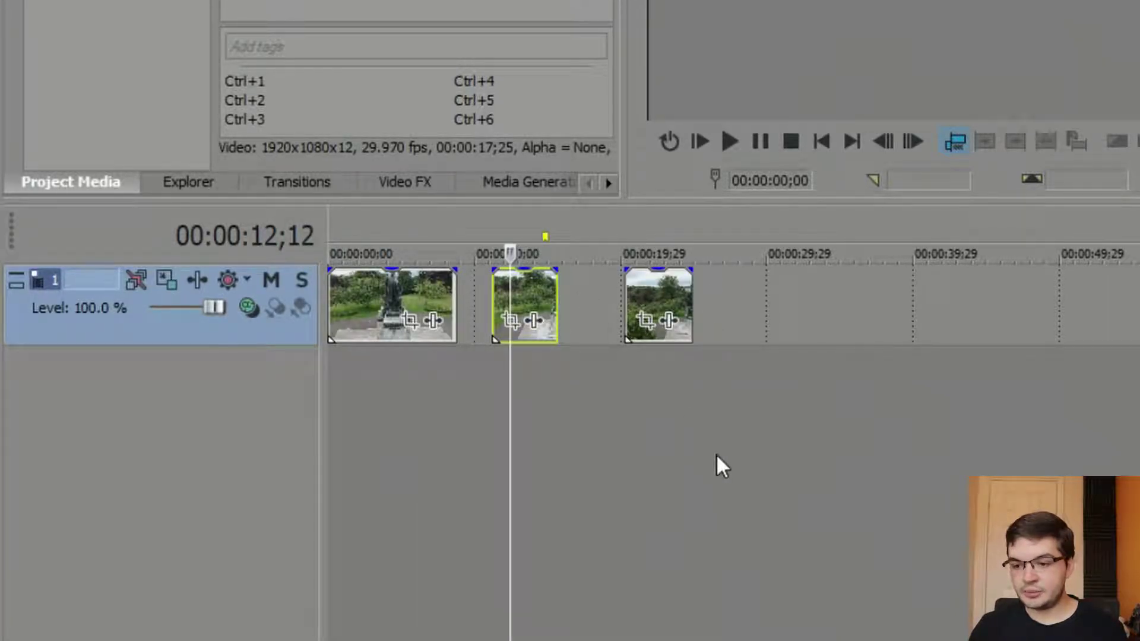
left_click_drag(529, 290, 668, 286)
left_click(590, 309)
Move the last clip to about 35 seconds, then ripple the first and second clips further right
left_click_drag(785, 298, 1064, 339)
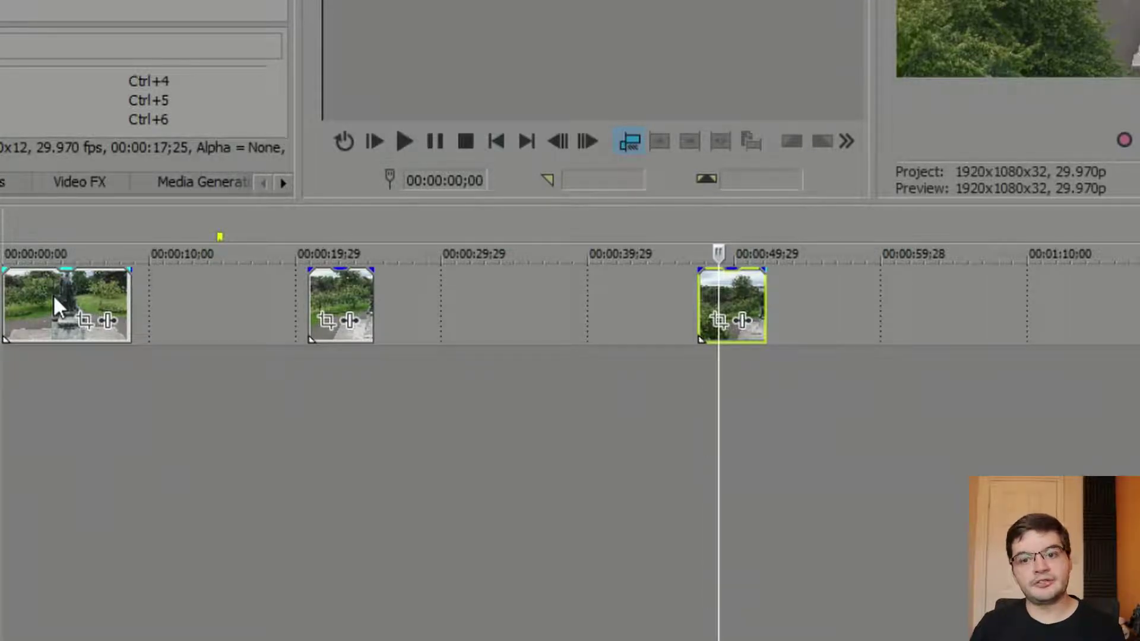
left_click_drag(52, 294, 336, 337)
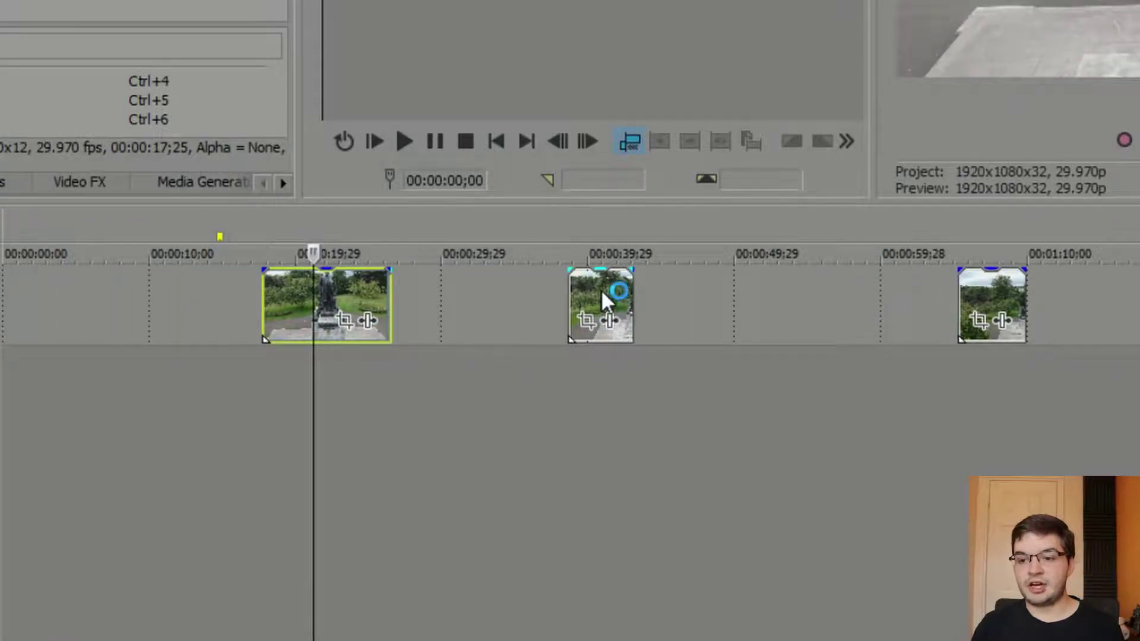
left_click_drag(602, 296, 714, 319)
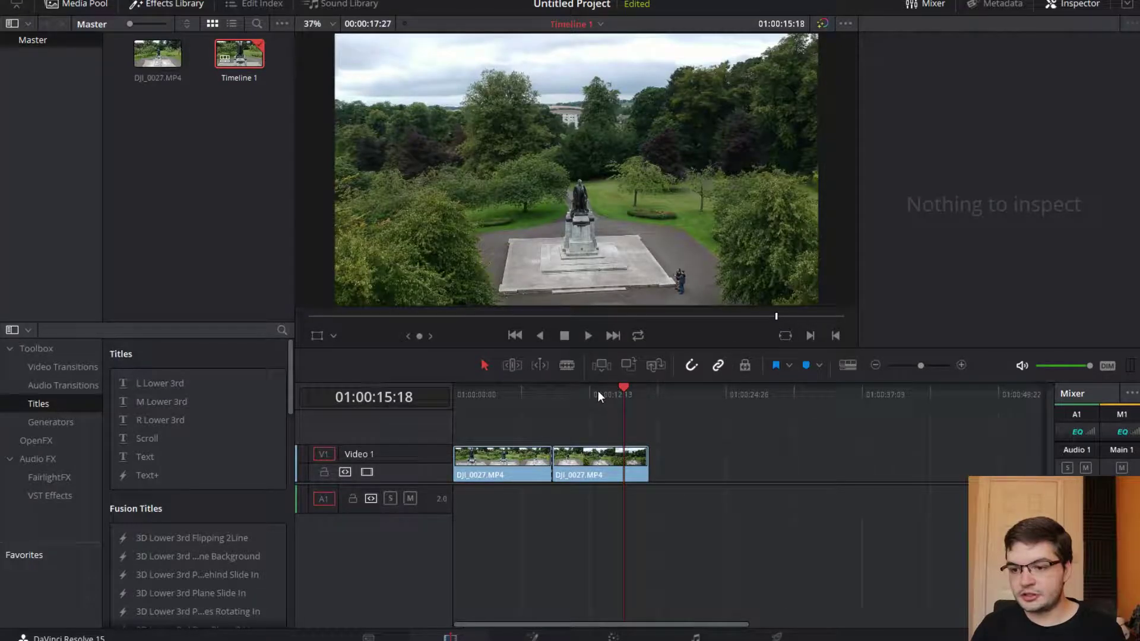
Split the second clip with Ctrl+B and spread the resulting pieces apart on Video 1
left_click(597, 390)
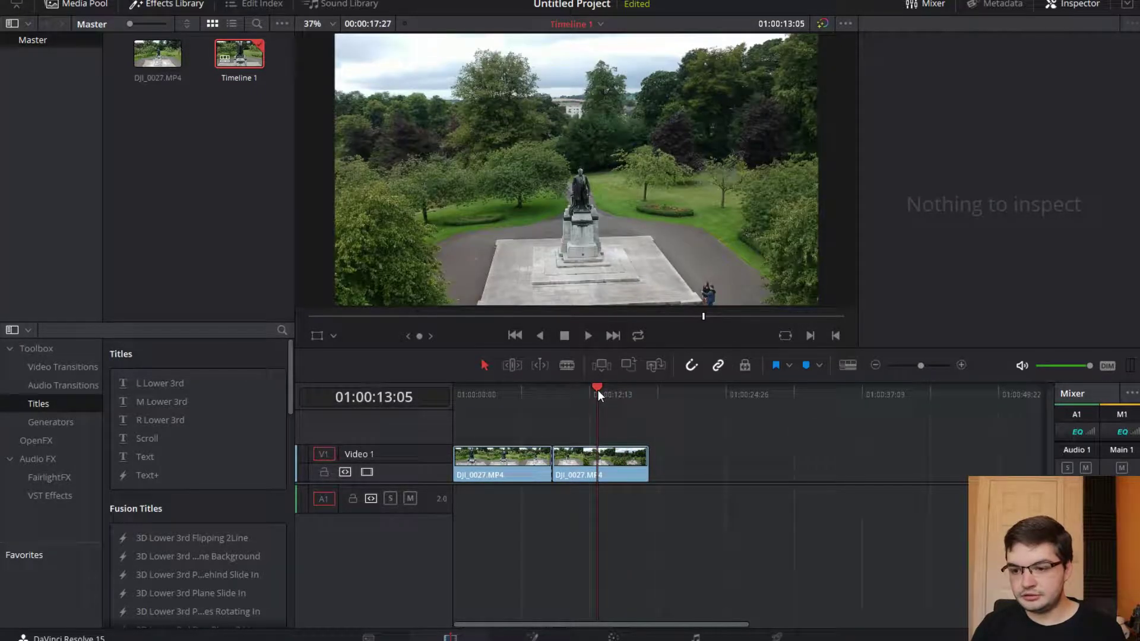
key("ctrl+b")
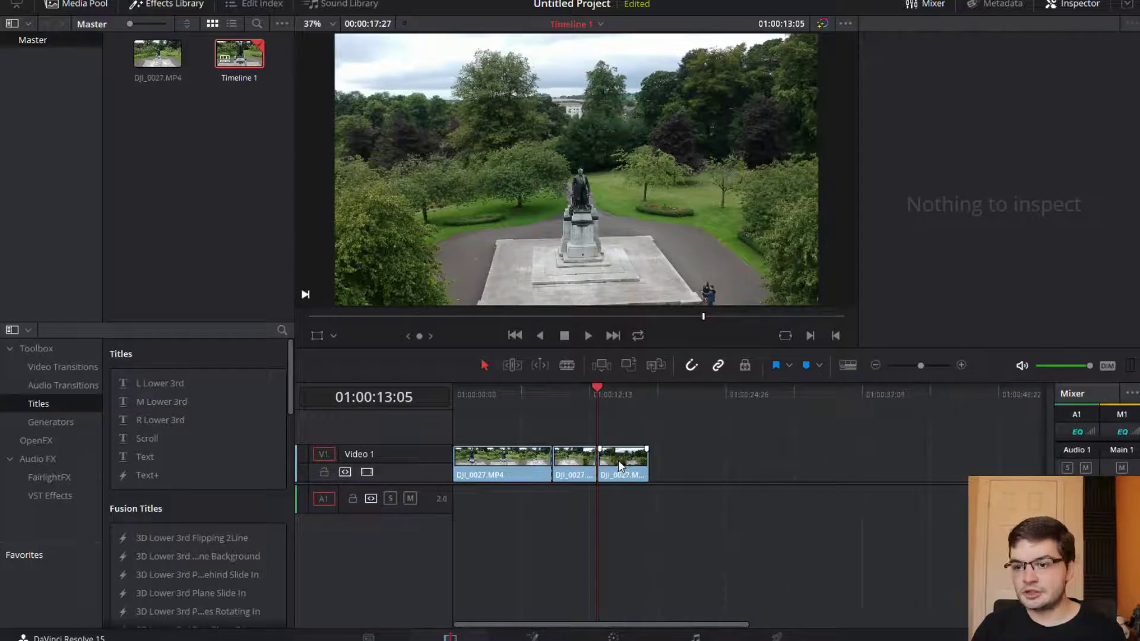
left_click_drag(618, 462, 709, 461)
left_click_drag(580, 473, 625, 462)
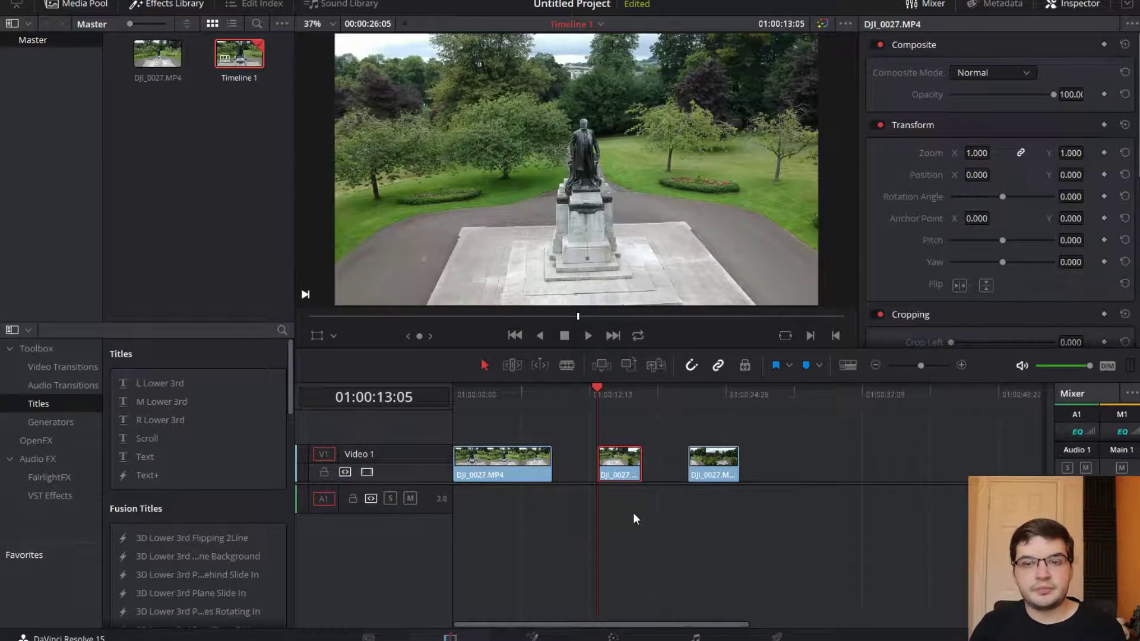
Ripple Cut the middle clip from its right-click menu, undo, and Ripple Cut it again
right_click(623, 465)
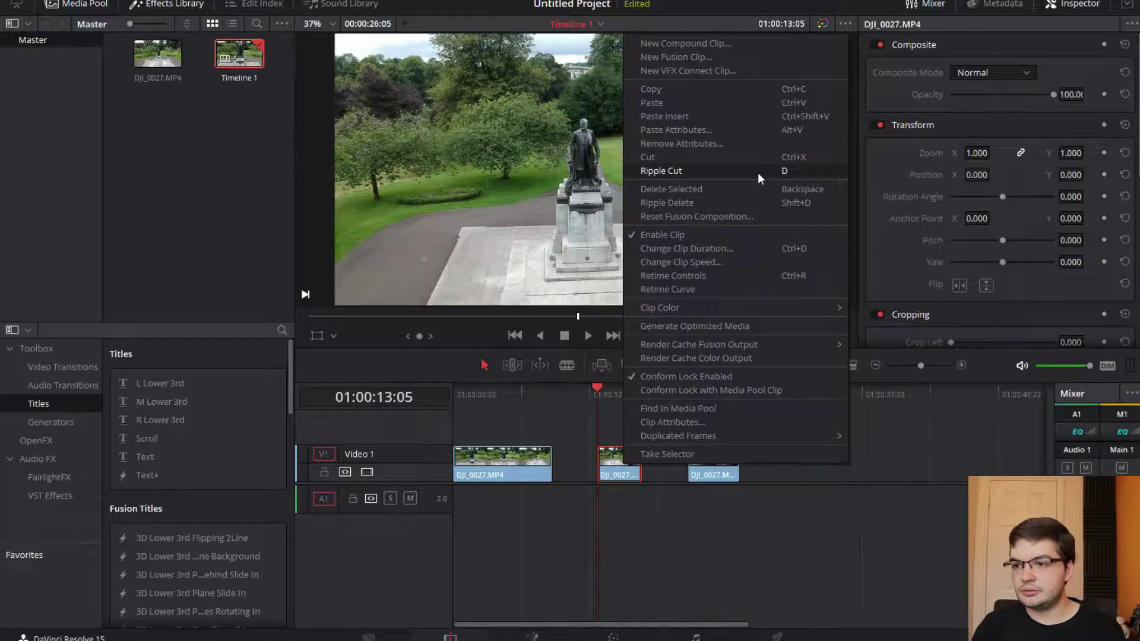
left_click(789, 170)
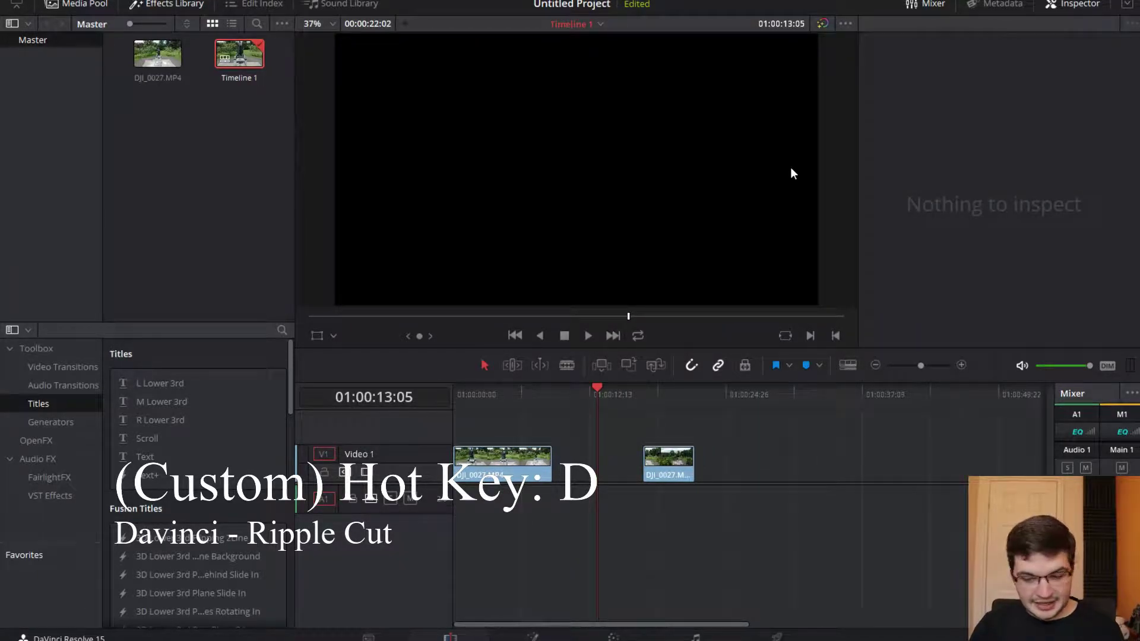
key("ctrl+z")
right_click(619, 463)
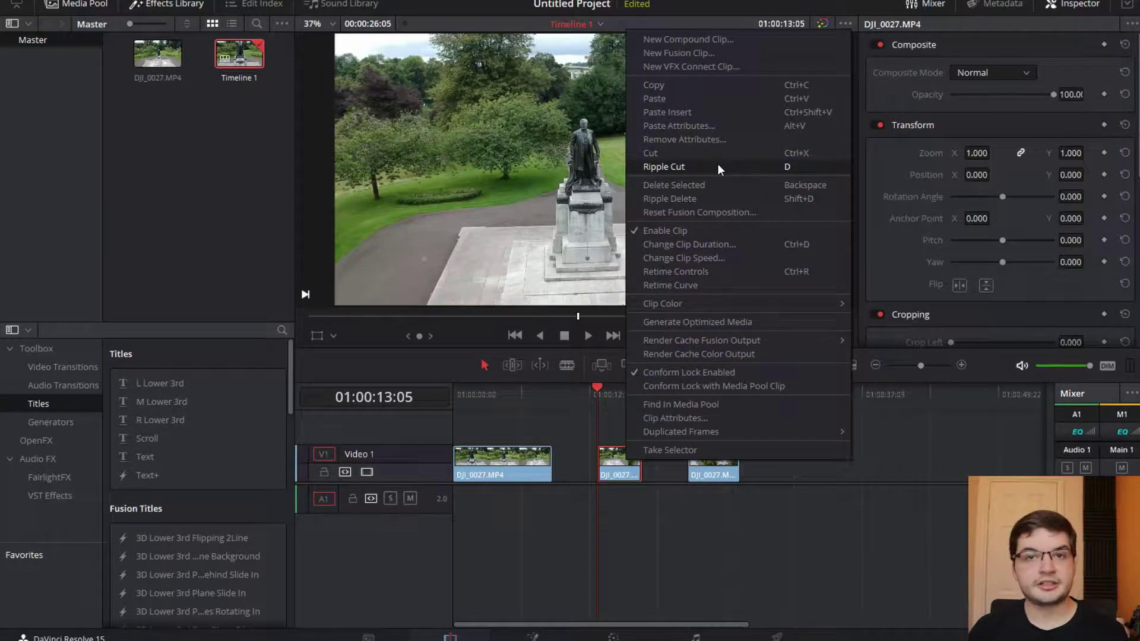
left_click(717, 164)
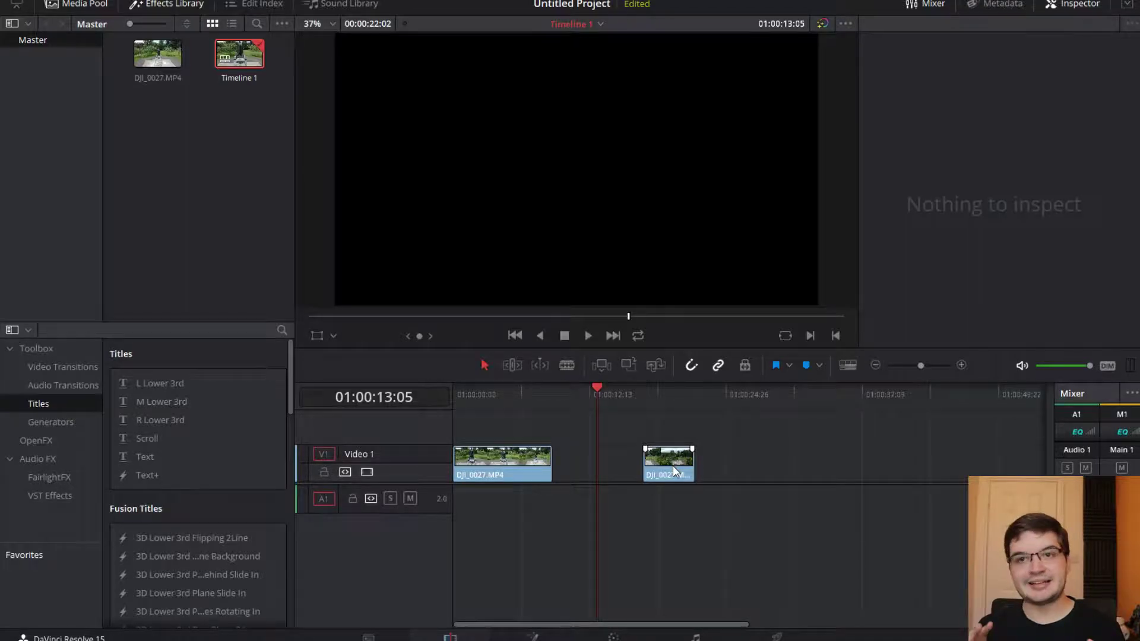
Restore the middle clip, butt all three clips together, then ripple delete the middle clip and undo
key("ctrl+shift+v")
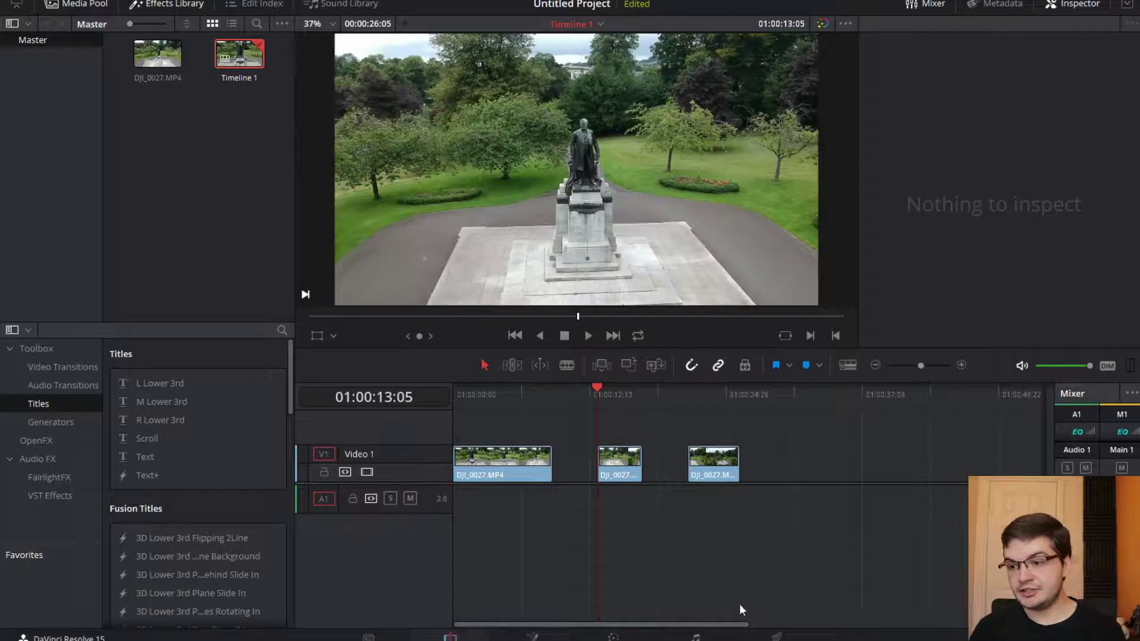
left_click(613, 457)
left_click_drag(614, 460, 571, 454)
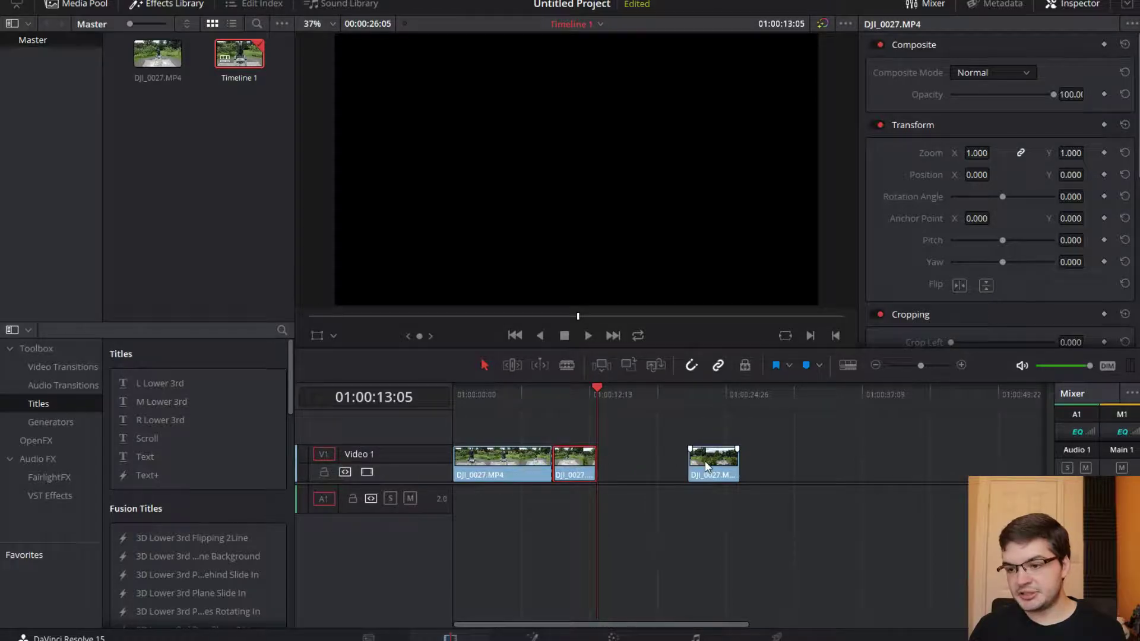
left_click_drag(707, 460, 611, 460)
left_click(500, 393)
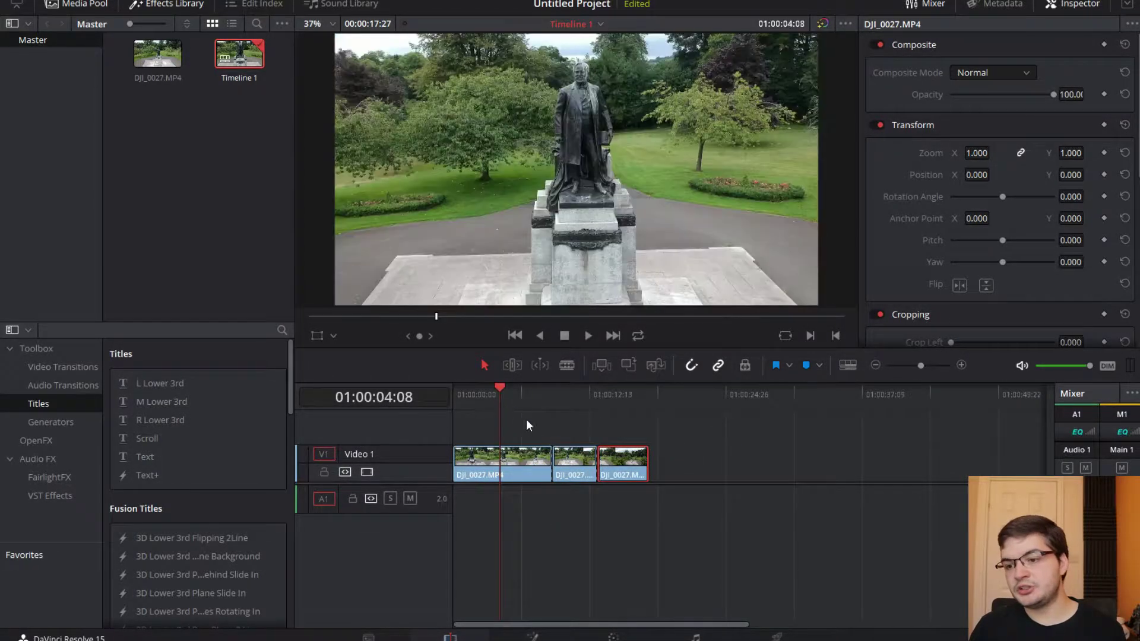
left_click(573, 464)
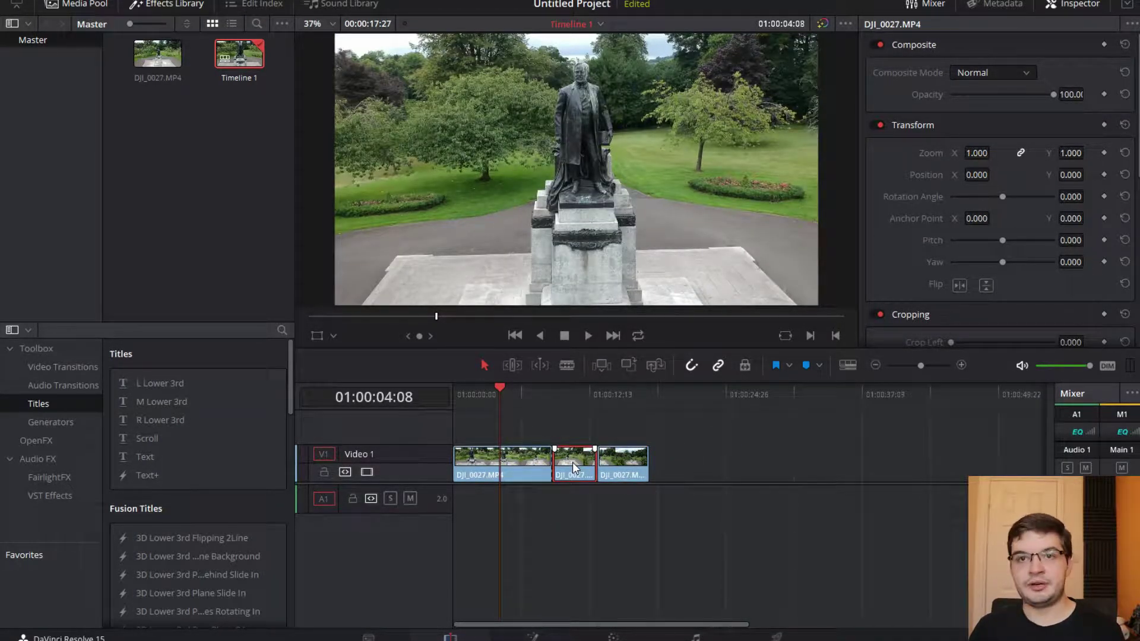
key("Delete")
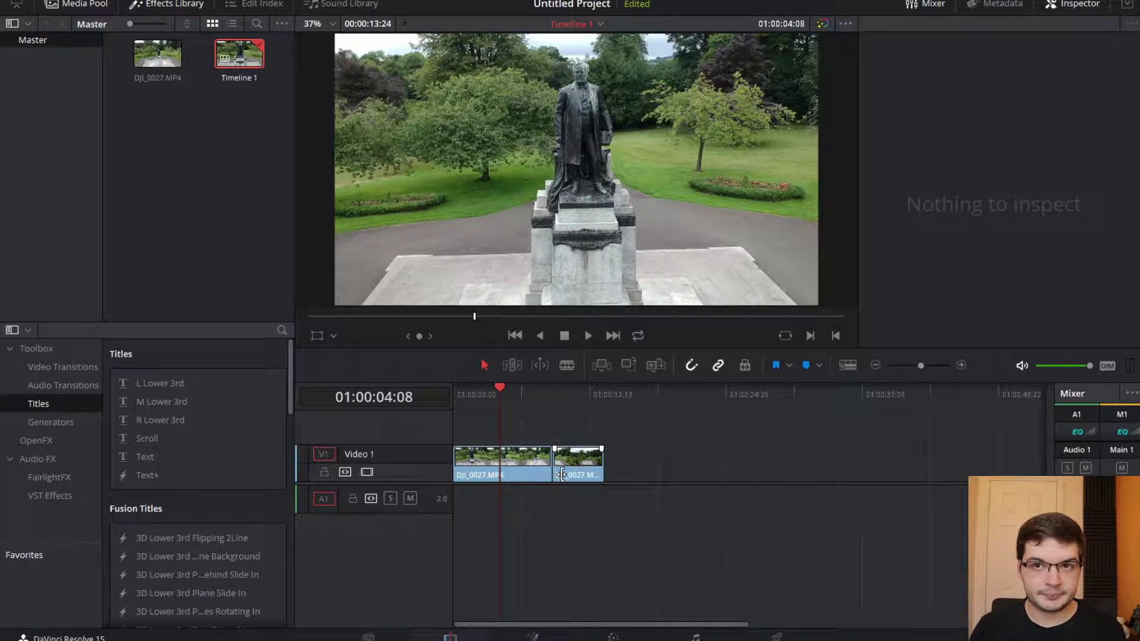
key("ctrl+z")
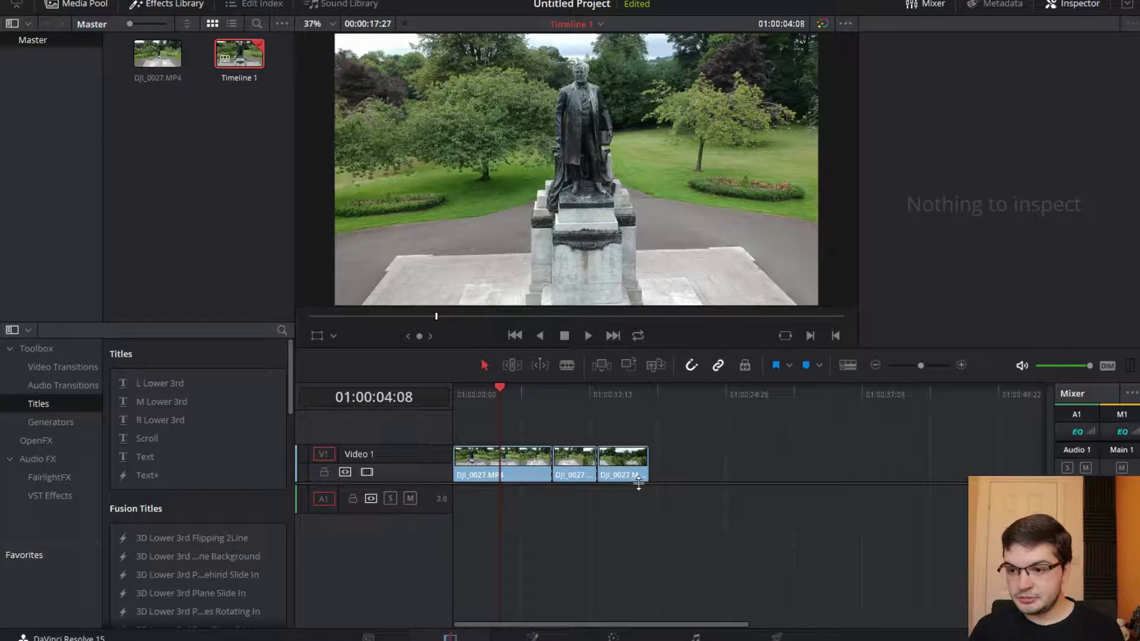
Drag the clips apart to open gaps, ripple delete the second clip, and close the remaining gap
left_click_drag(635, 469, 726, 469)
left_click_drag(574, 469, 619, 469)
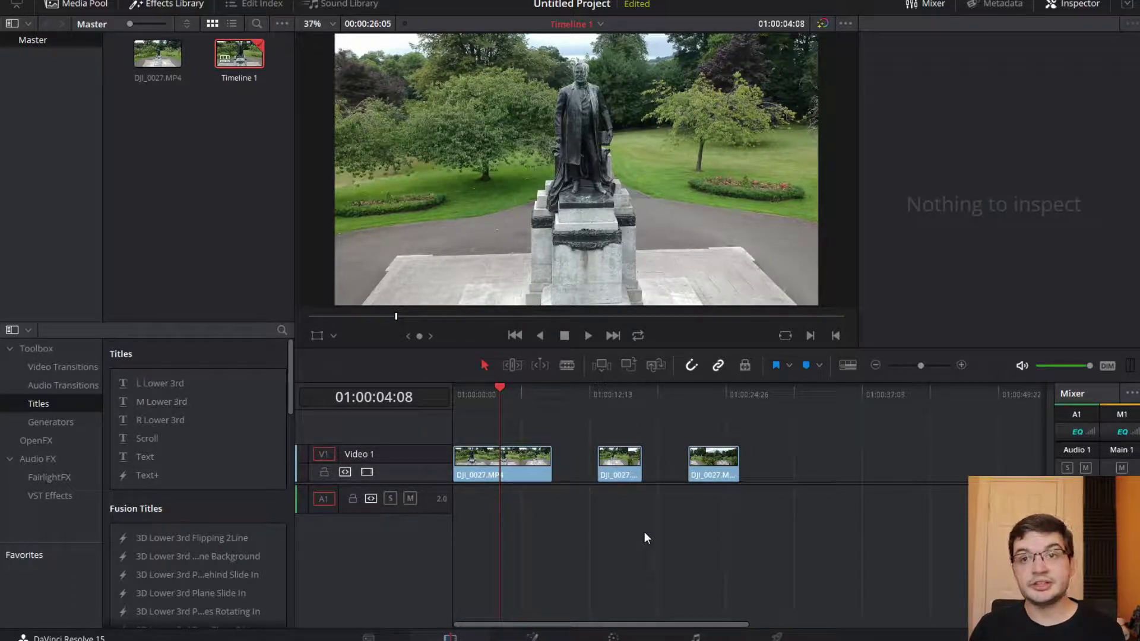
left_click(618, 460)
key("Delete")
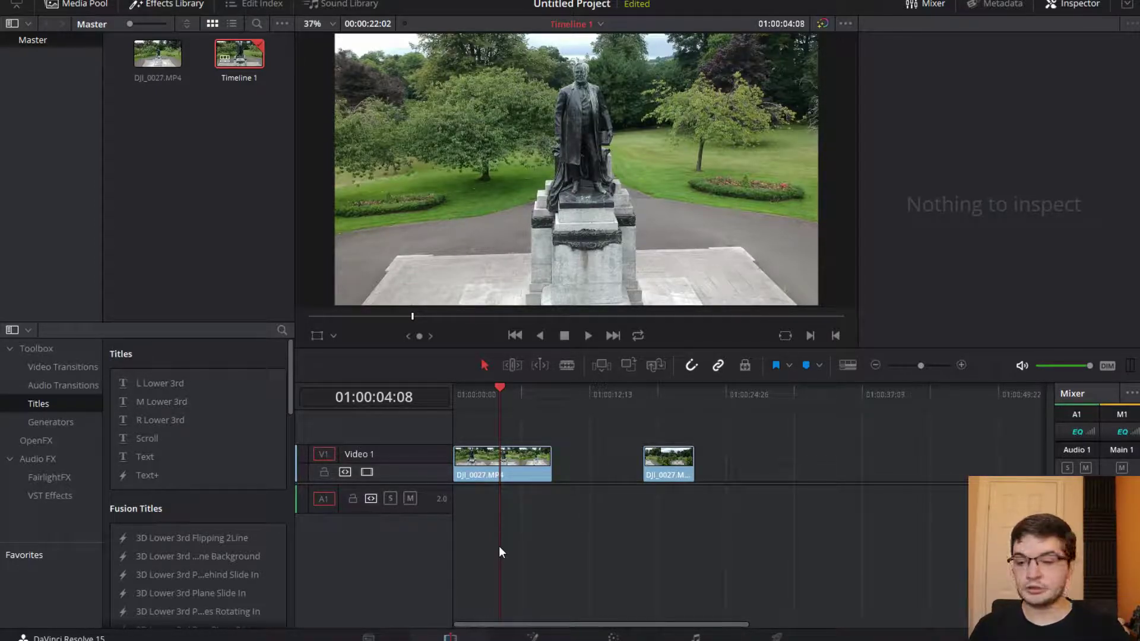
key("ctrl+z")
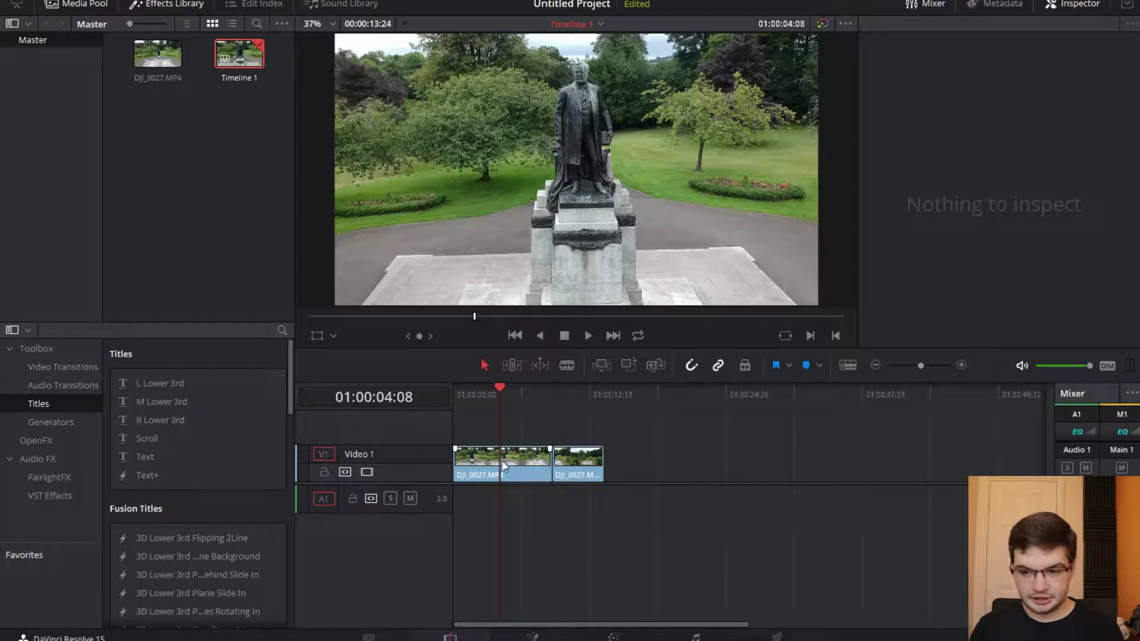
Cut the first clip at two playhead positions with Ctrl+B
key("ctrl+b")
left_click_drag(500, 391, 603, 388)
key("ctrl+b")
key("ctrl+b")
key("ctrl+b")
key("ctrl+b")
Delete three short pieces from Video 1, then close every gap between the remaining clips
left_click(485, 474)
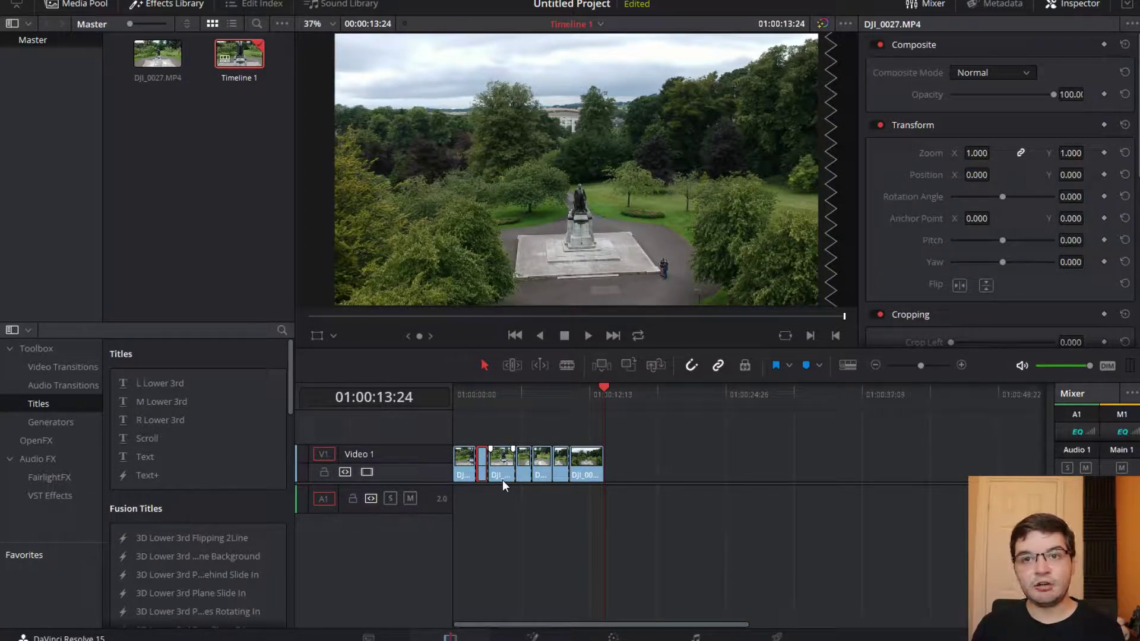
key("Delete")
left_click(523, 466)
key("Delete")
left_click(560, 467)
key("Delete")
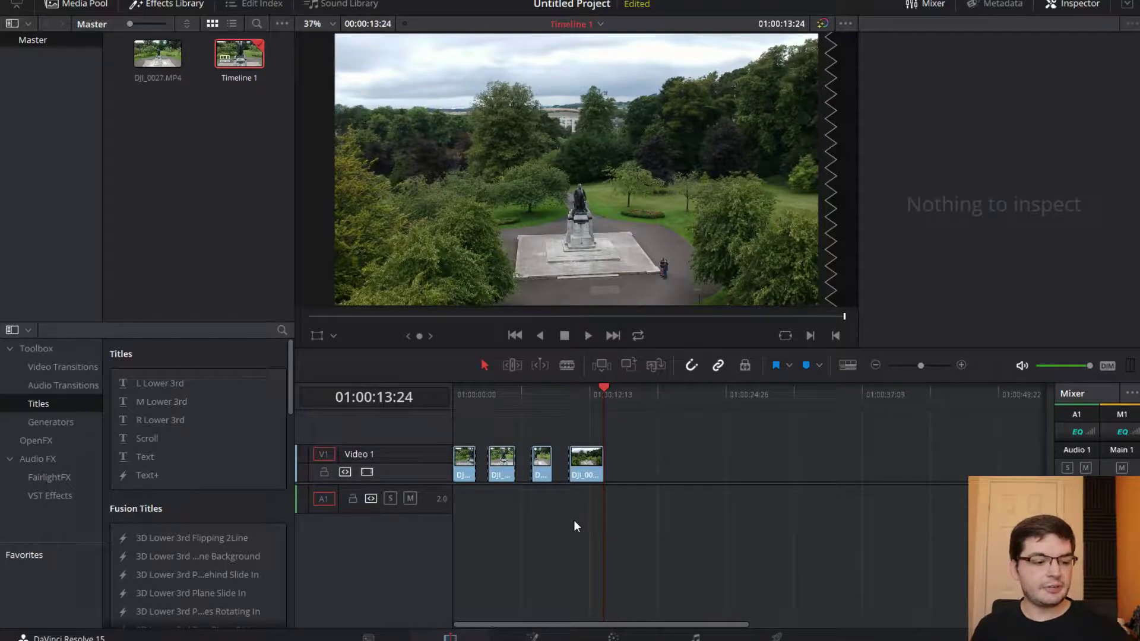
key("shift+BackSpace")
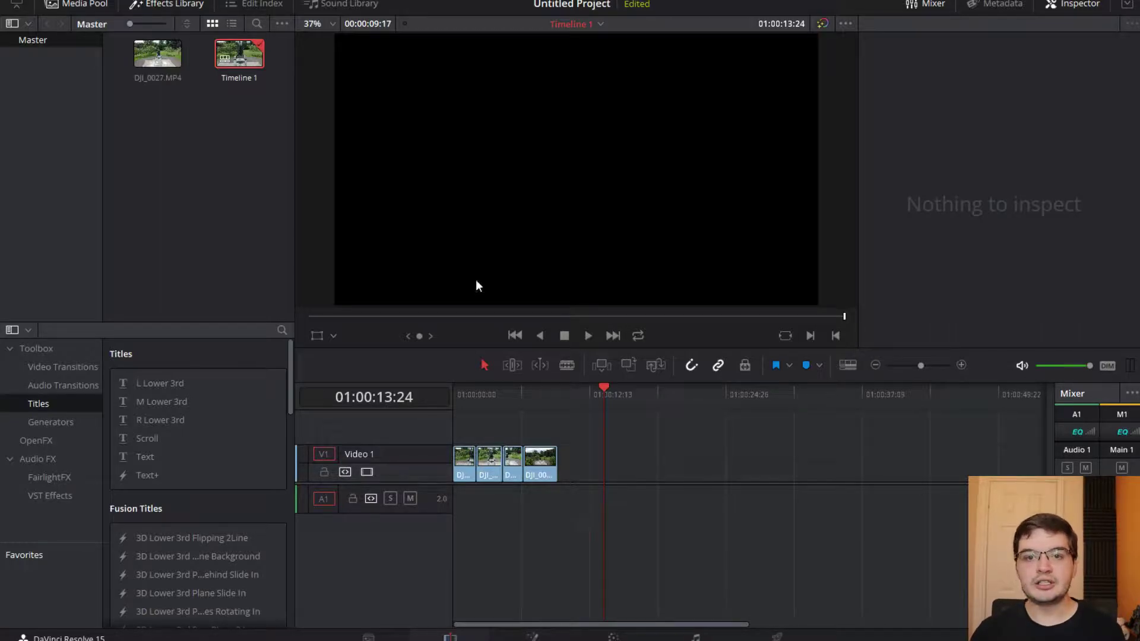
Review the 'delete' shortcuts in Keyboard Customization, close it, and deselect all timeline clips
left_click(51, 3)
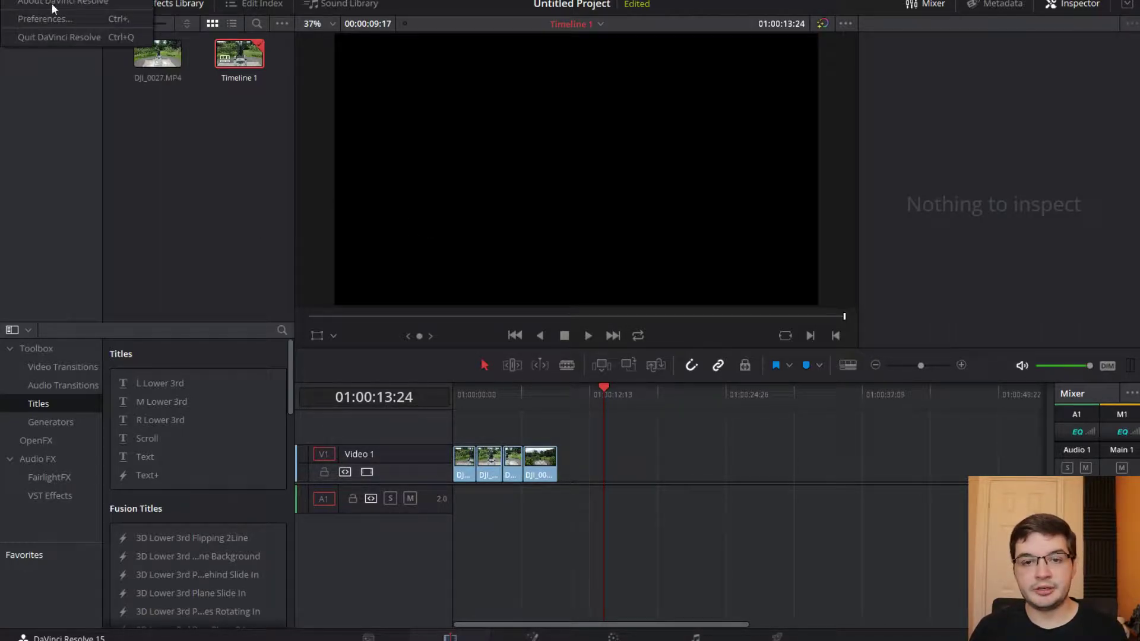
left_click(66, 44)
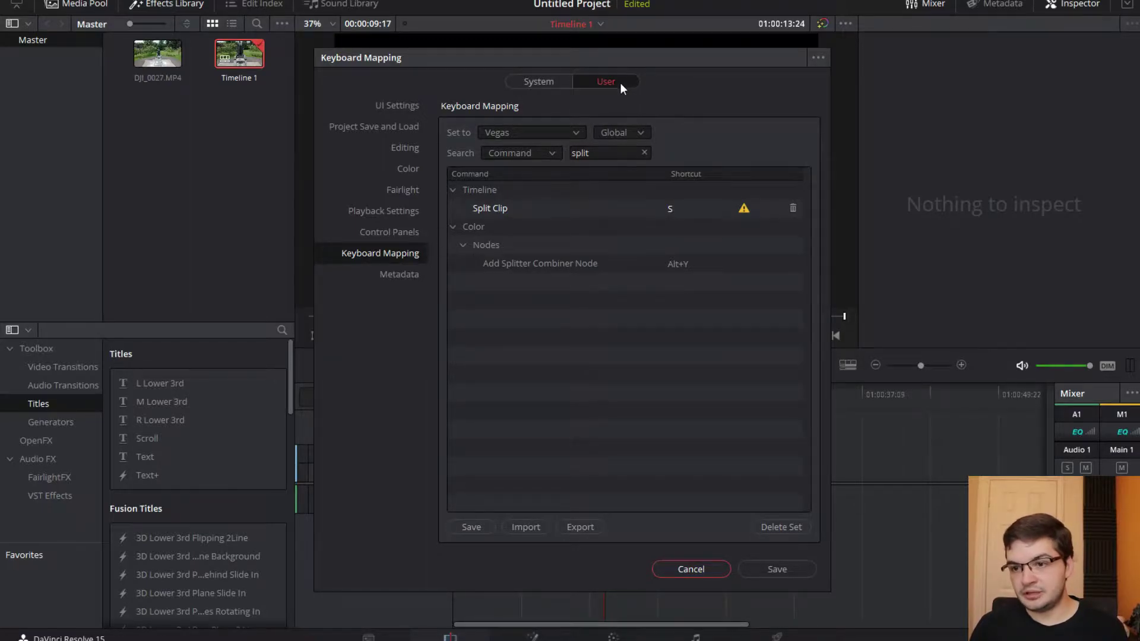
key("Tab")
type("delete")
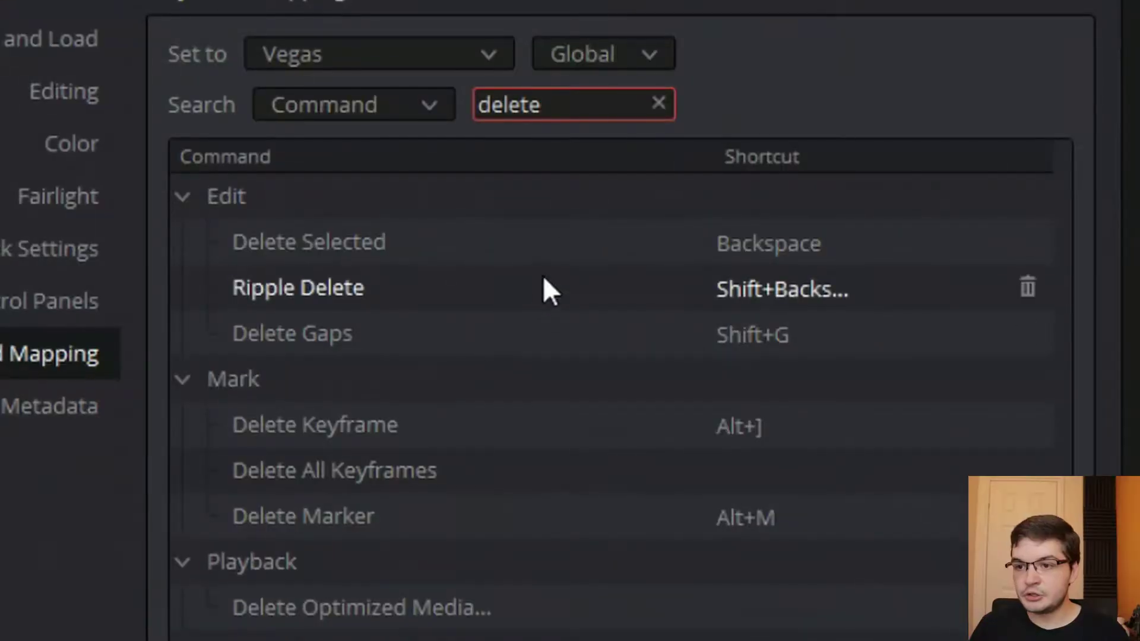
left_click(492, 334)
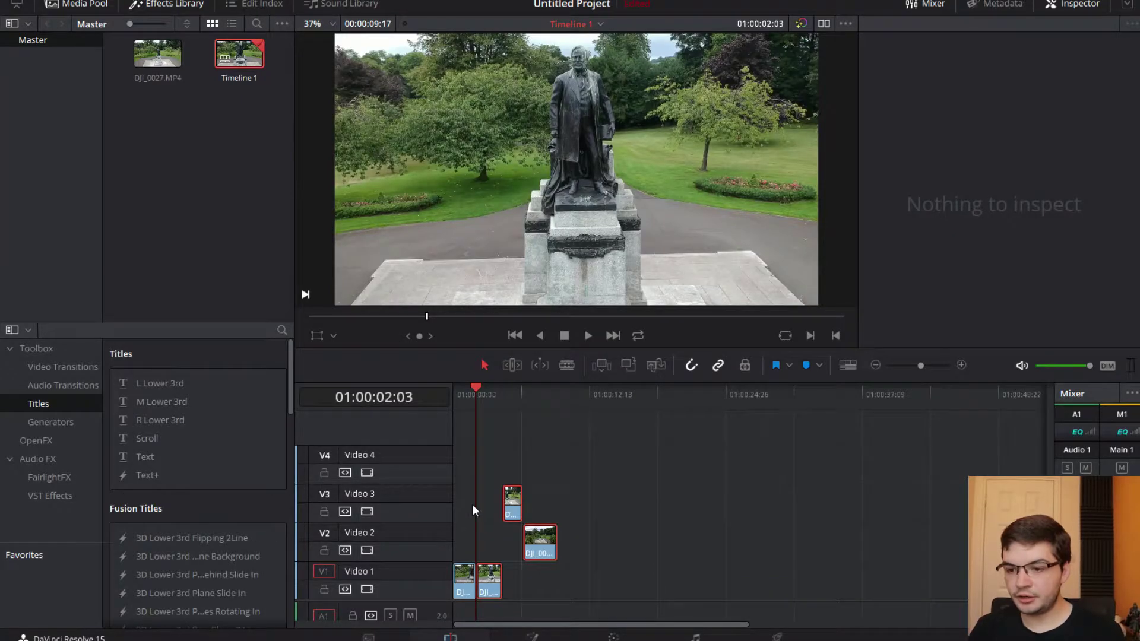
left_click(484, 452)
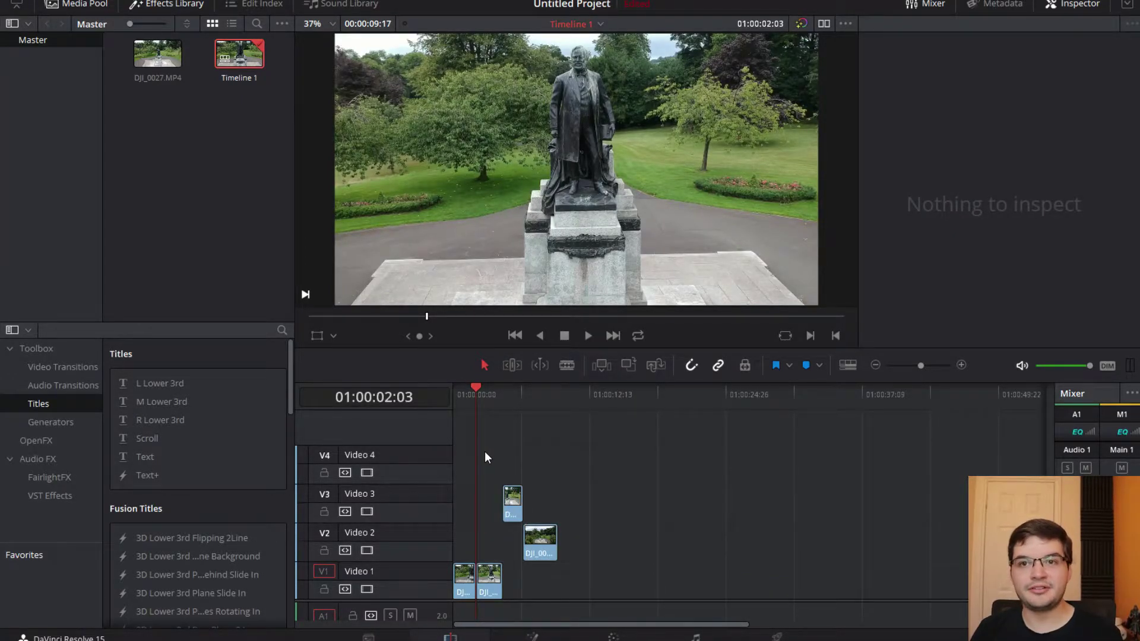
Move the Video 2, Video 3 and second Video 1 clips slightly later
left_click_drag(543, 550, 622, 550)
left_click_drag(515, 511, 561, 515)
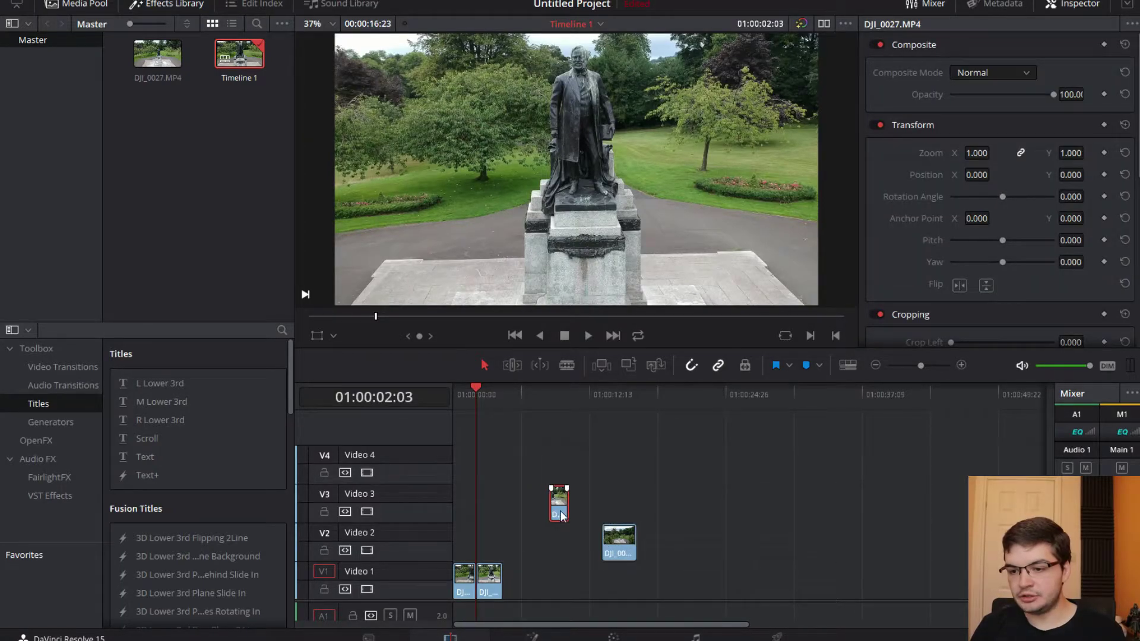
left_click(497, 585)
left_click_drag(503, 591, 521, 591)
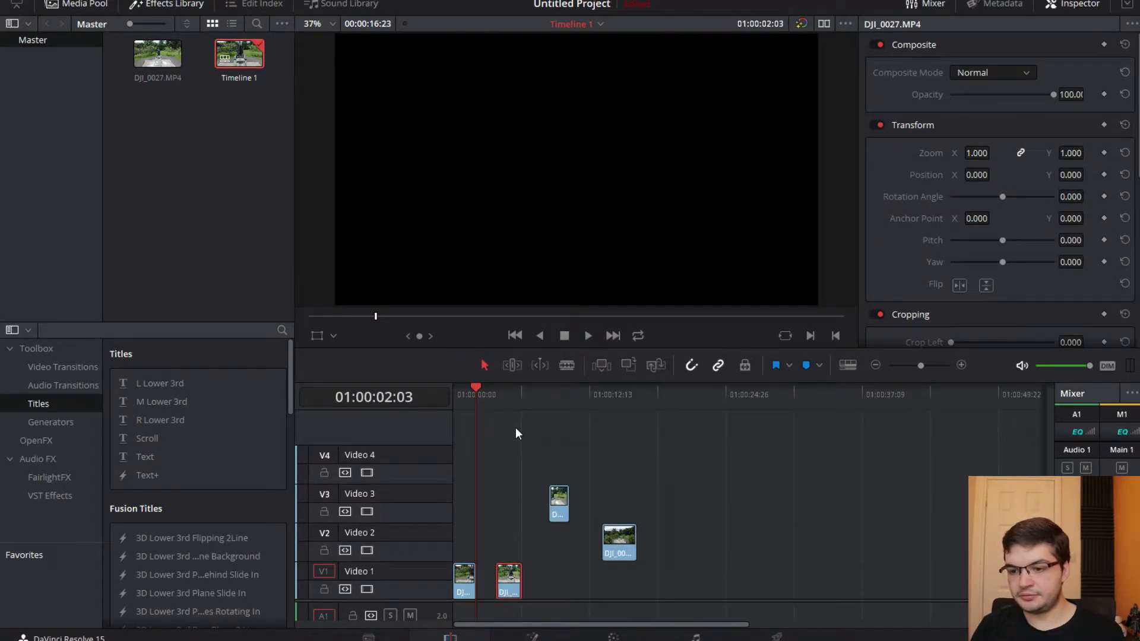
Select all clips forward across tracks with Alt+Y and drag them later together
left_click(492, 393)
left_click(483, 393)
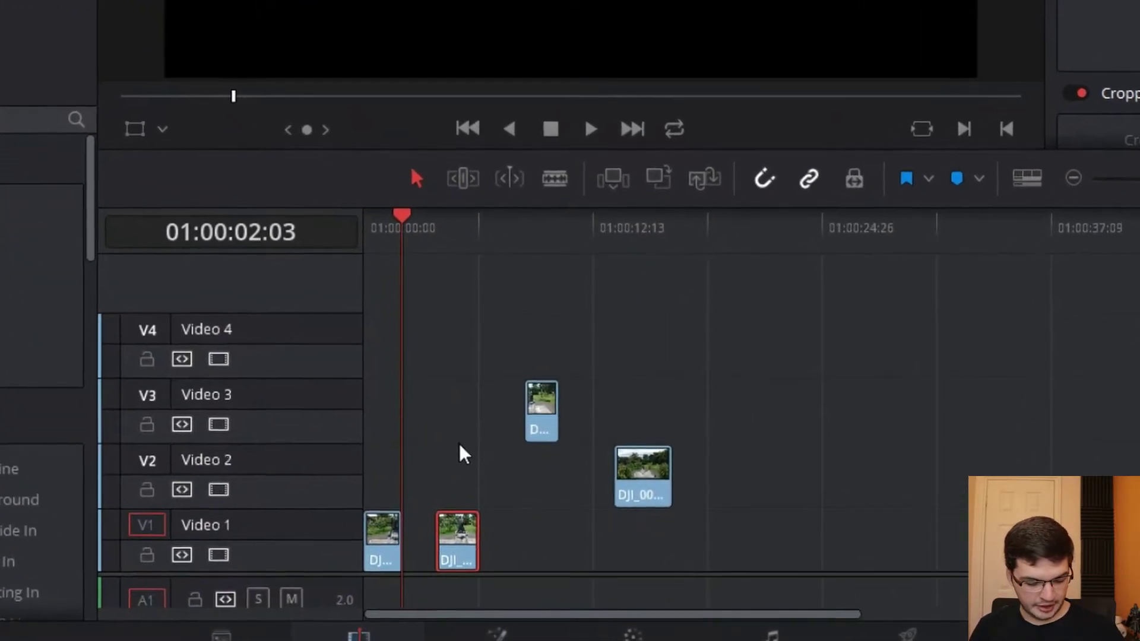
key("alt+y")
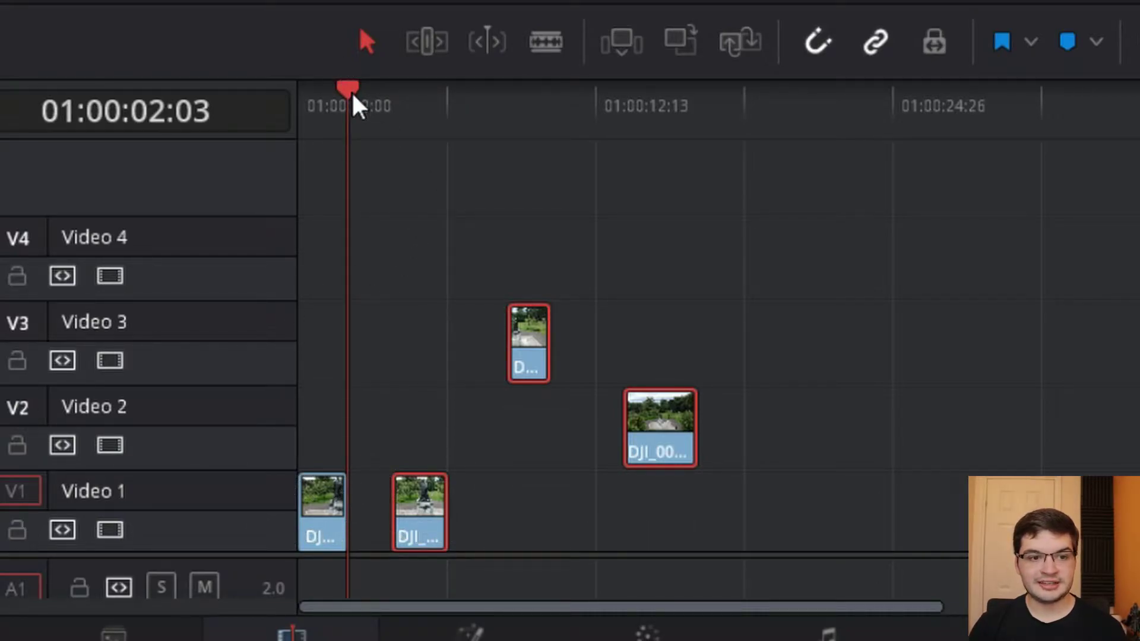
left_click_drag(353, 94, 391, 95)
left_click_drag(418, 503, 656, 509)
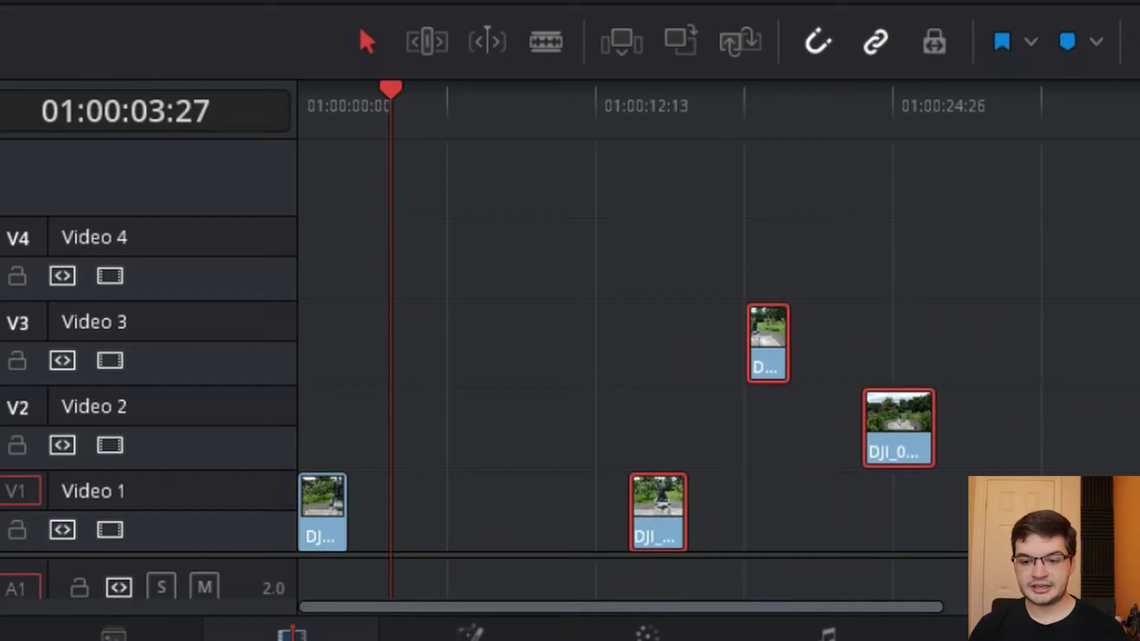
left_click_drag(667, 533, 489, 522)
left_click_drag(617, 359, 656, 356)
left_click_drag(793, 437, 757, 436)
Park the playhead at the Video 3 clip's start and select every clip after it with Y
left_click(542, 112)
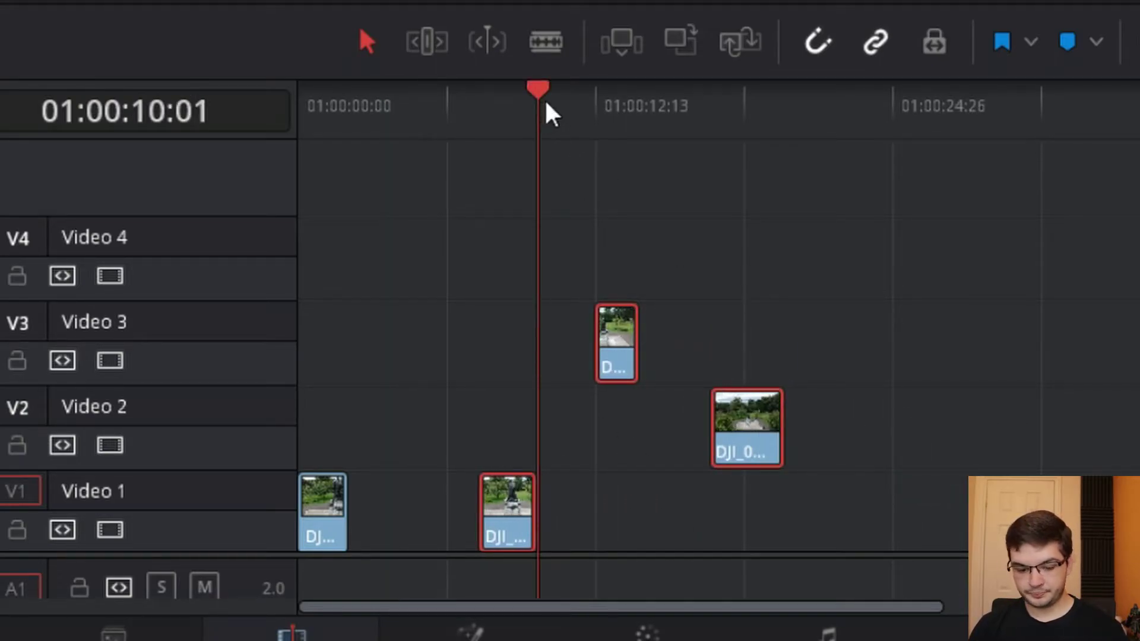
left_click(596, 223)
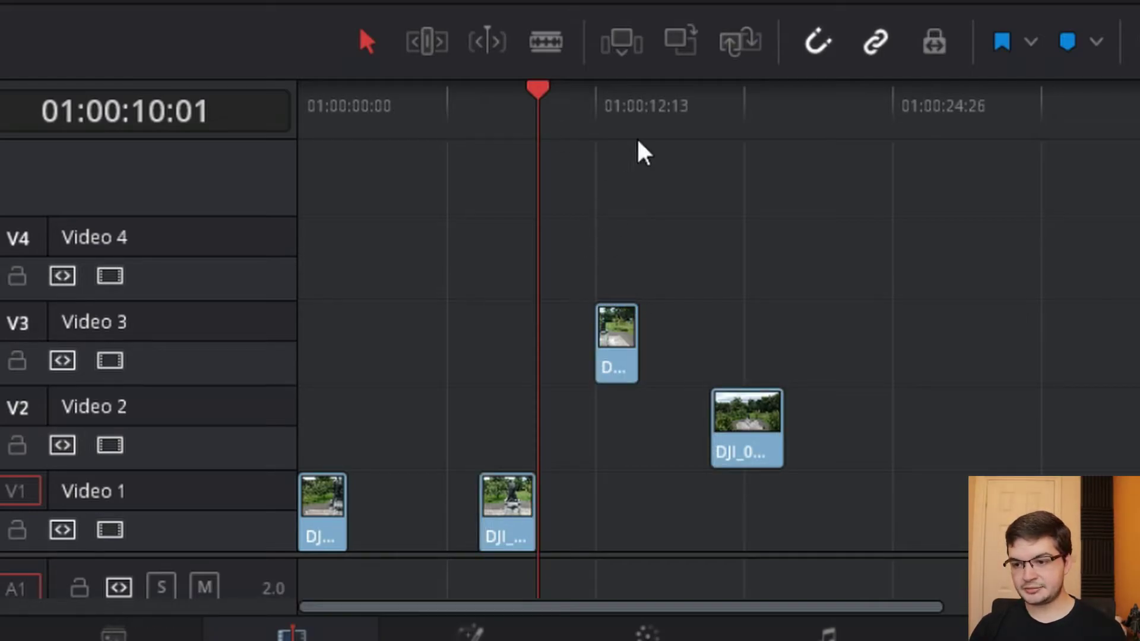
left_click(647, 126)
left_click(587, 119)
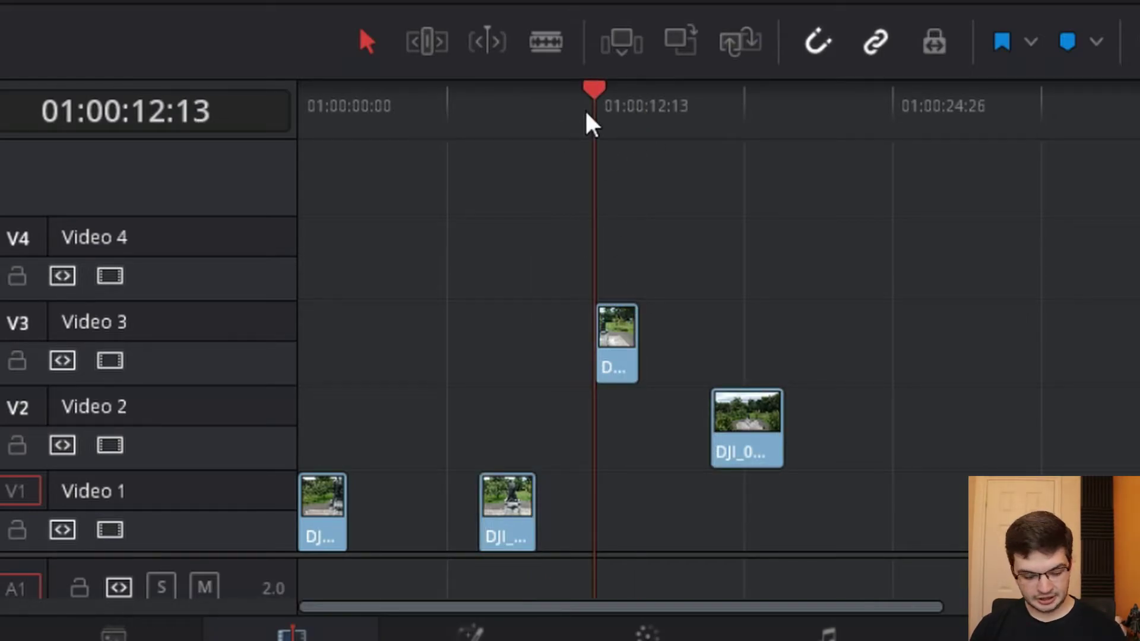
key("y")
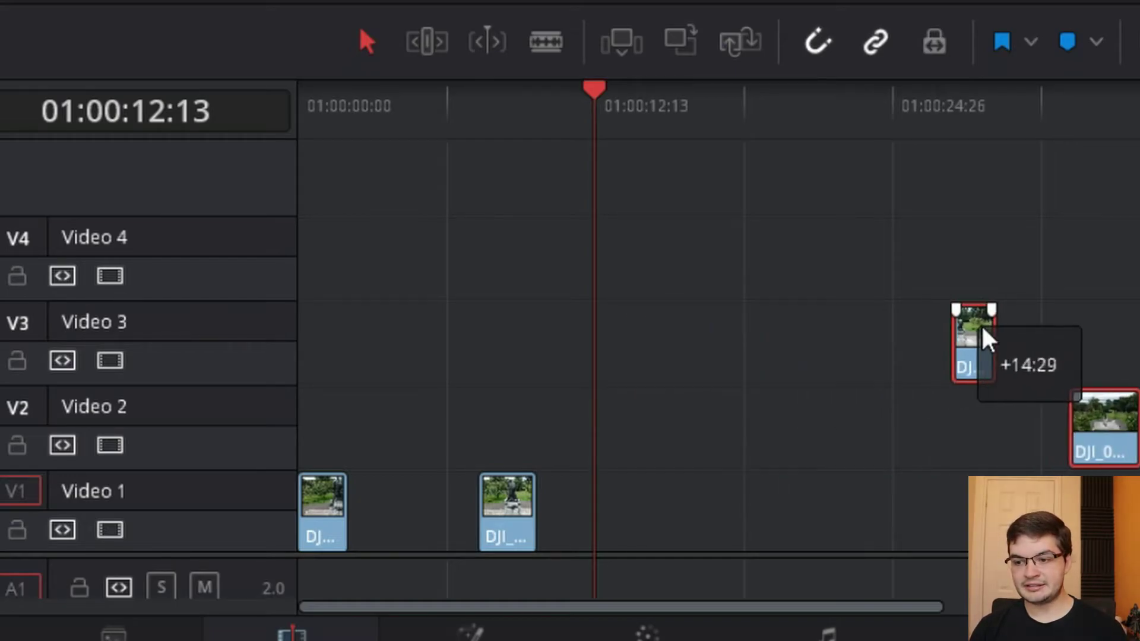